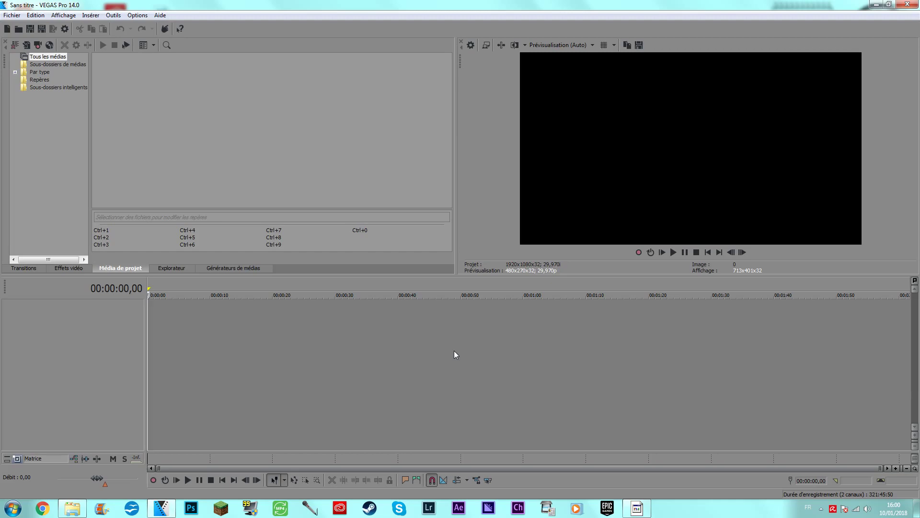
Open the Ep.2 folder and browse through the moon photos full size, starting from IMG_3245
click(71, 510)
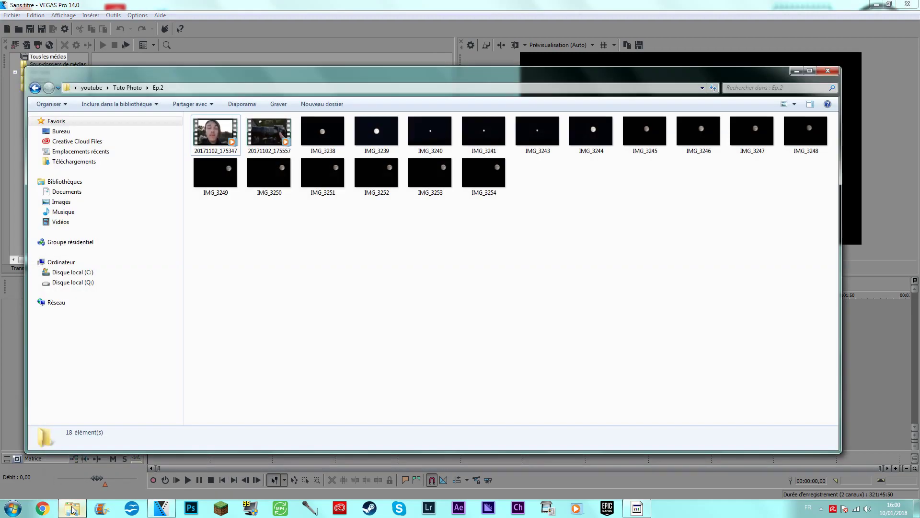
click(72, 509)
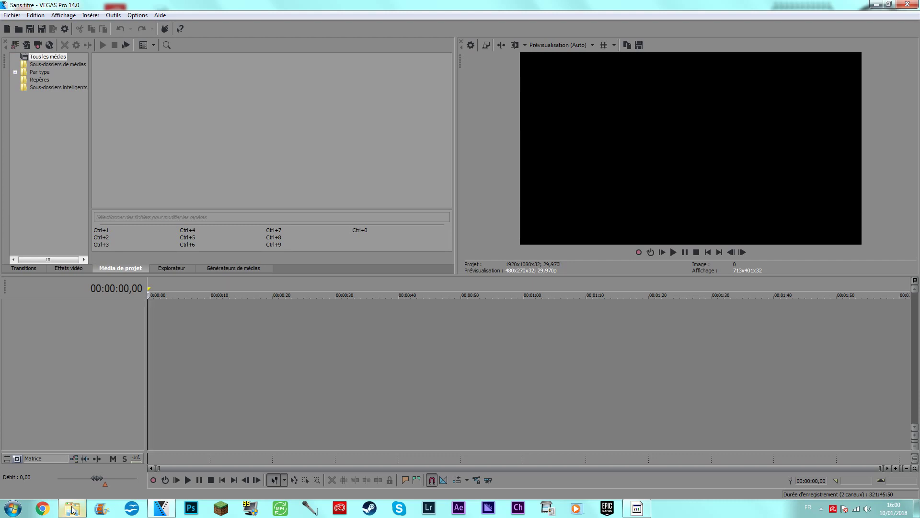
click(72, 509)
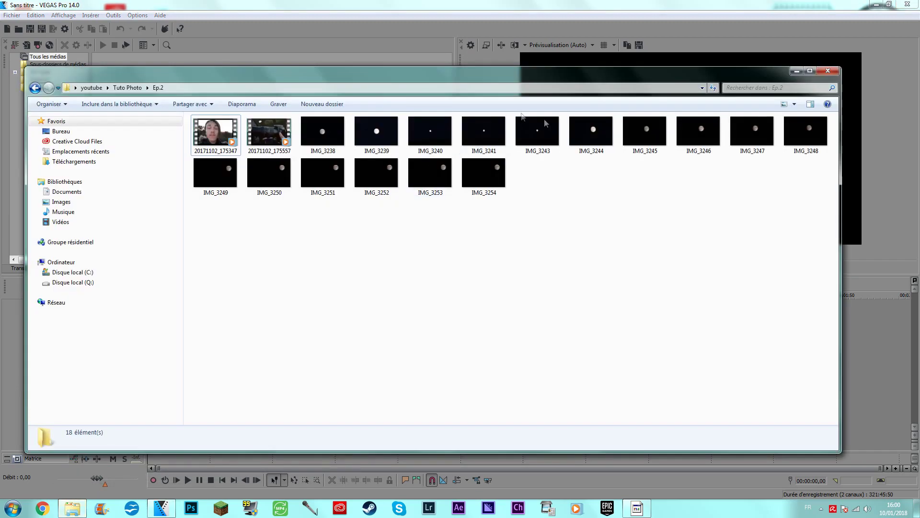
double_click(660, 141)
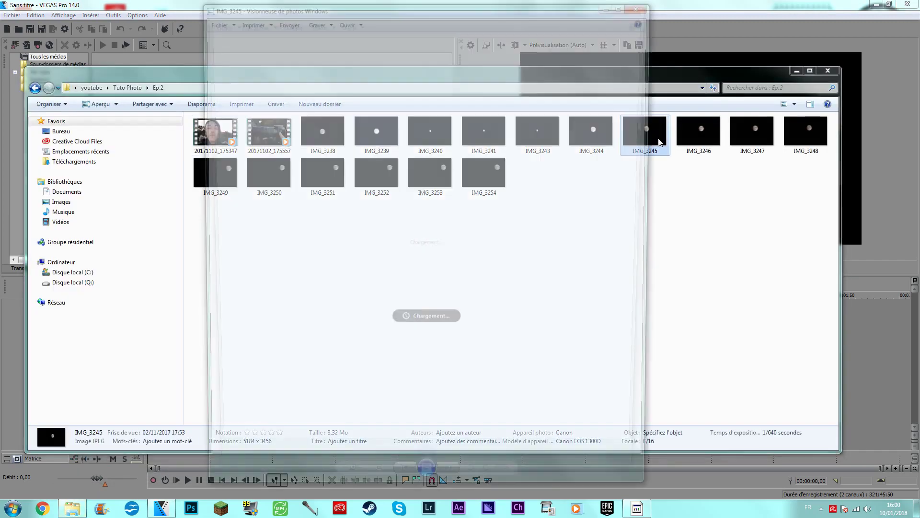
click(451, 483)
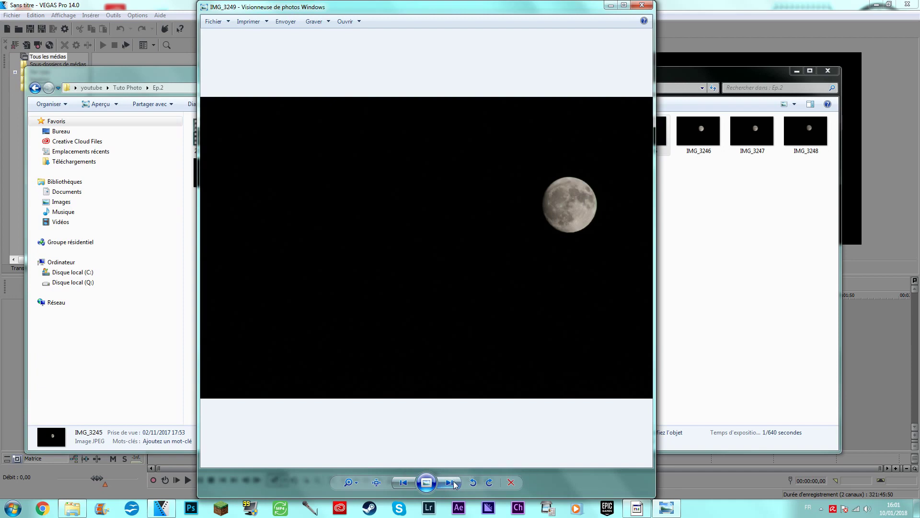
click(452, 483)
click(452, 482)
click(452, 483)
click(452, 483)
click(452, 483)
click(645, 7)
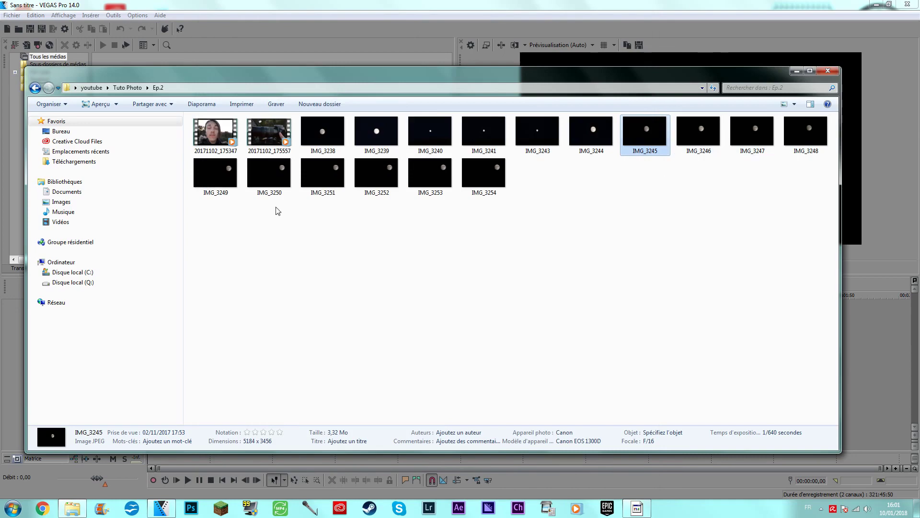
Preview the moon photos IMG_3249 through IMG_3251 full size to compare the moon's position
double_click(215, 174)
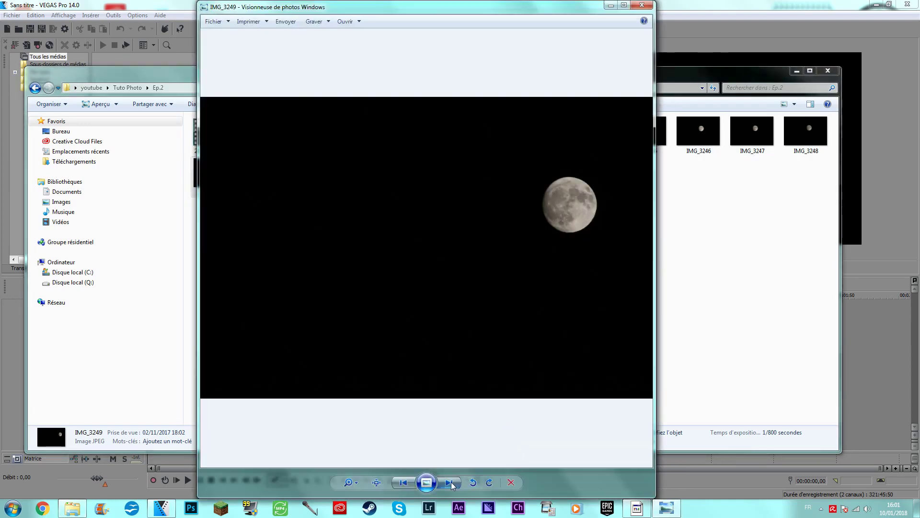
click(451, 482)
click(451, 483)
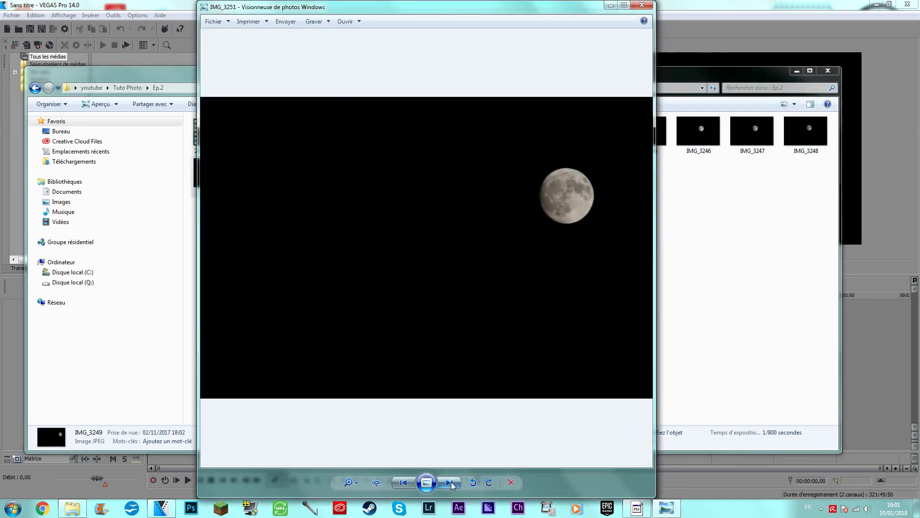
key(Escape)
Add IMG_3250.JPG at the very start of the timeline and shorten its clip to 10 frames
drag(271, 223, 462, 205)
drag(170, 483, 188, 372)
drag(162, 312, 152, 312)
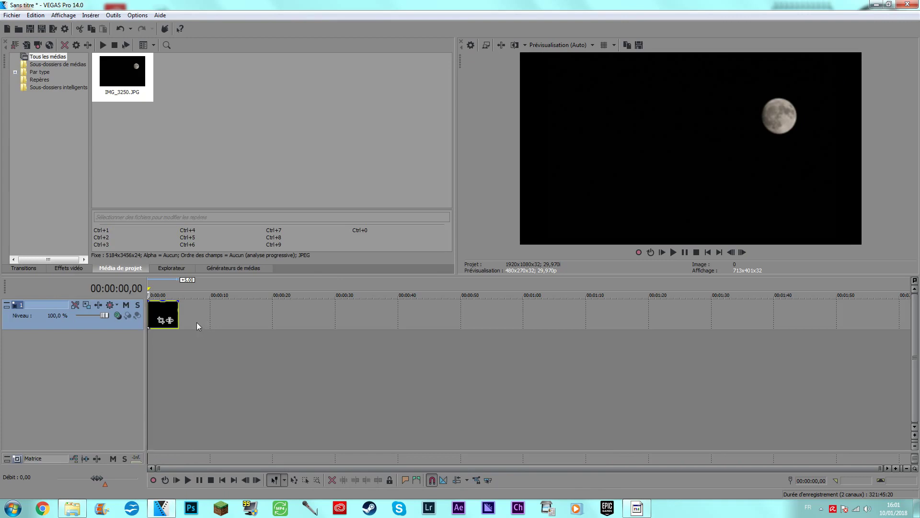
scroll(196, 322, up, 5)
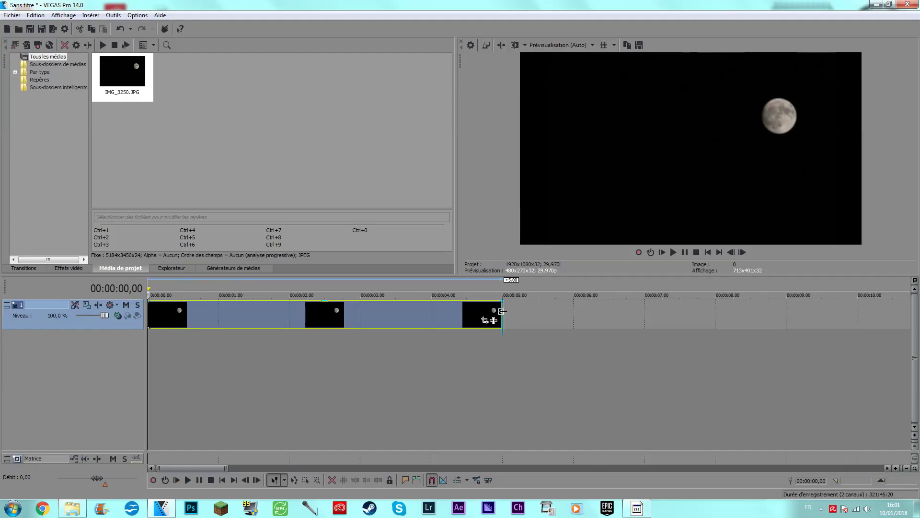
drag(501, 311, 232, 316)
scroll(293, 321, up, 3)
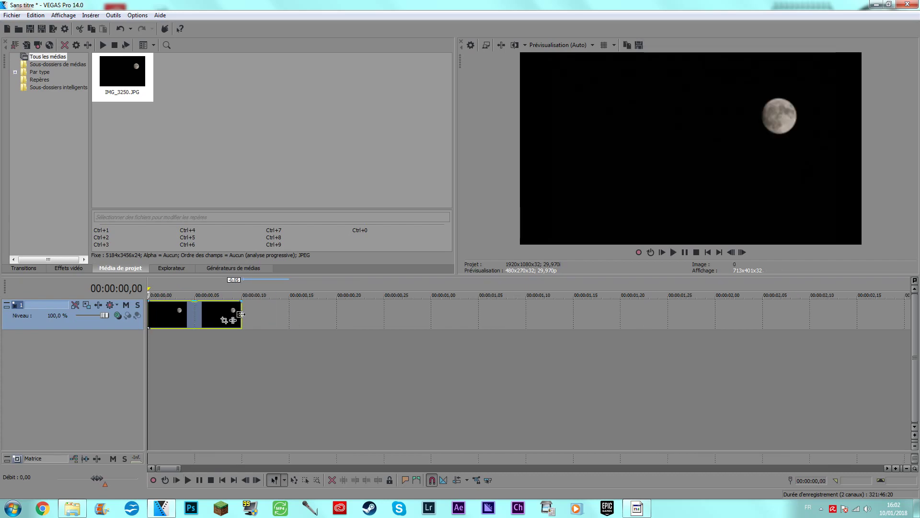
Add IMG_3251.JPG directly after the first clip and shorten it to 10 frames
click(240, 314)
click(72, 509)
drag(269, 175, 243, 306)
scroll(582, 329, down, 3)
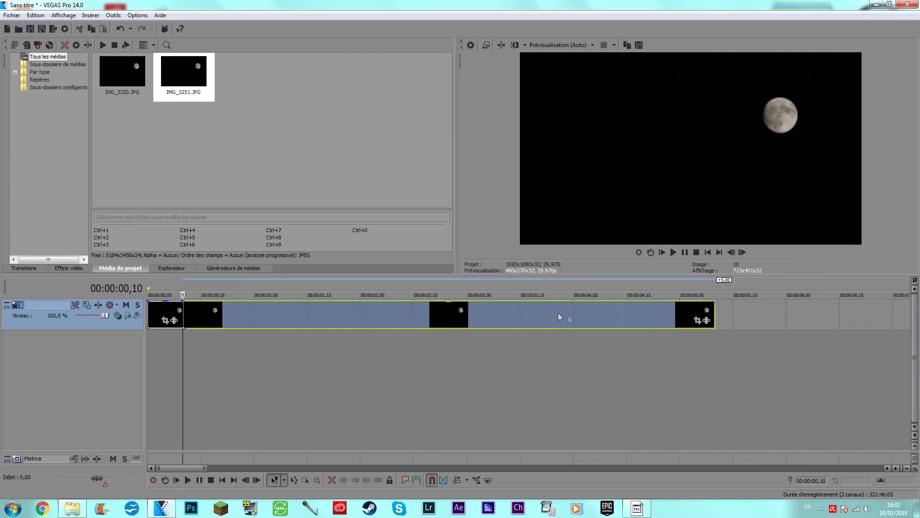
drag(714, 314, 217, 313)
Append IMG_3252.JPG, IMG_3253.JPG and IMG_3254.JPG end to end on the same track, trimming each clip to 10 frames
click(207, 429)
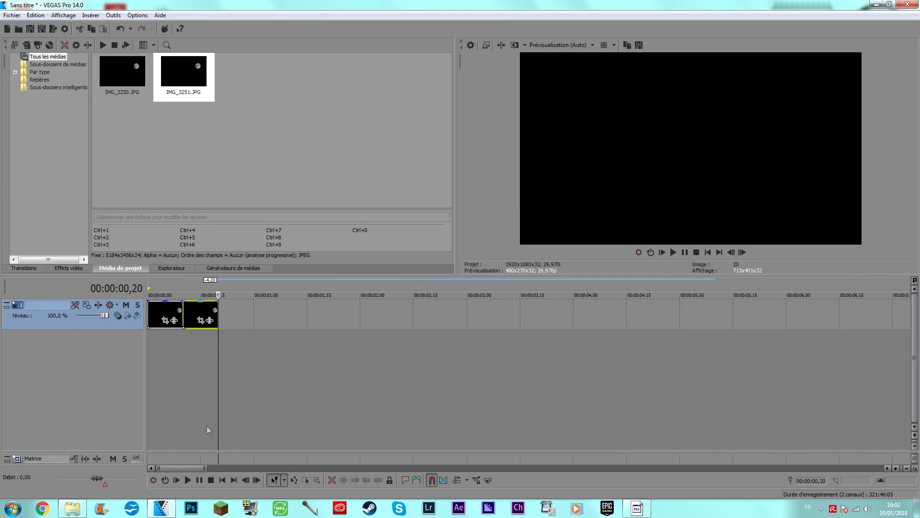
click(72, 508)
drag(379, 182, 320, 329)
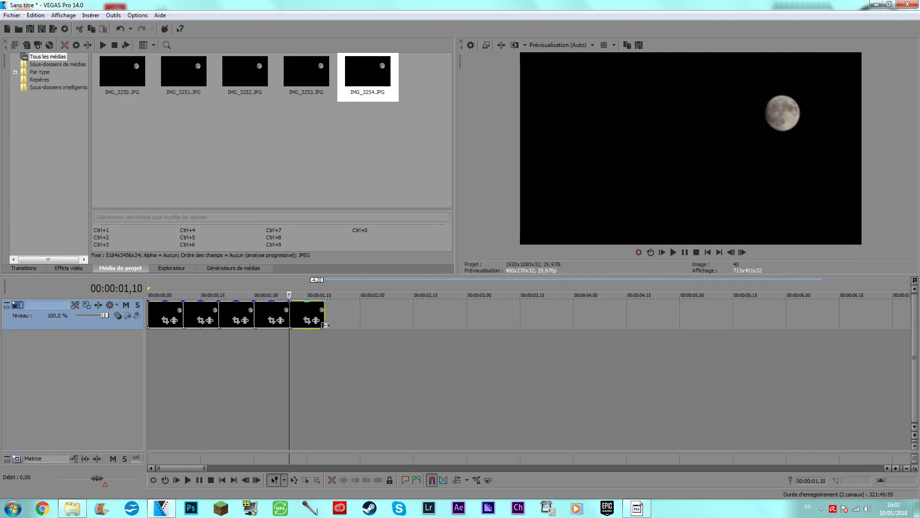
Play the five-photo sequence from the beginning and return the playhead to the start
click(150, 309)
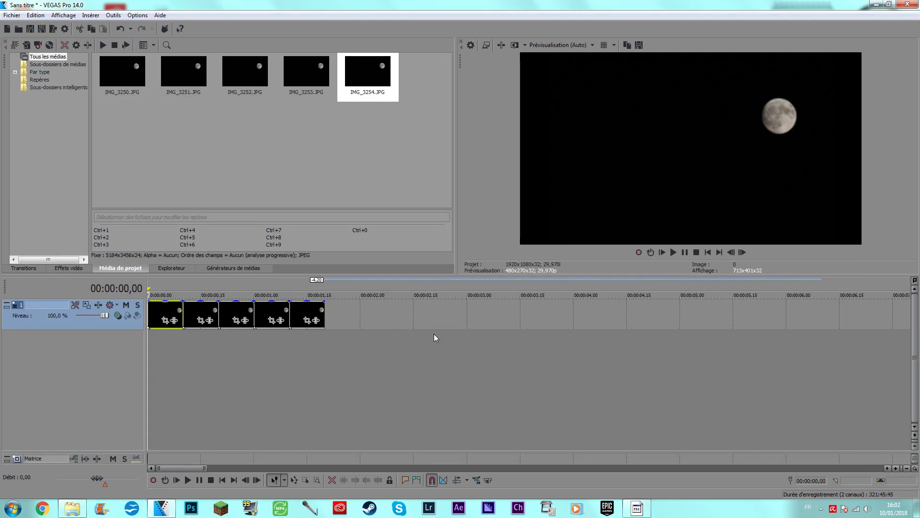
key(space)
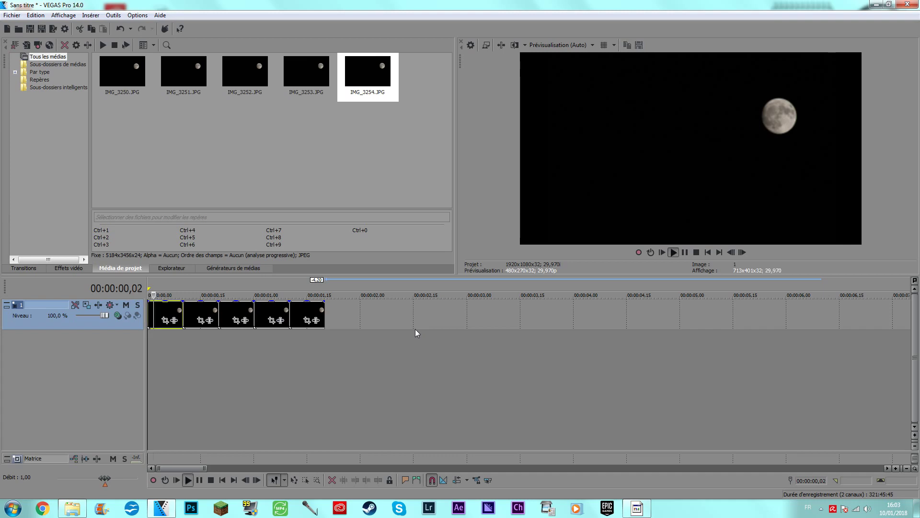
click(322, 317)
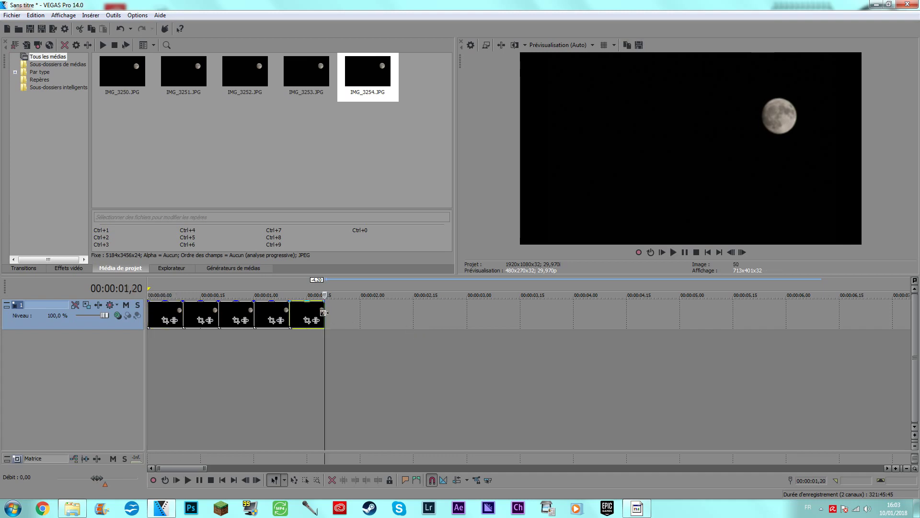
click(149, 314)
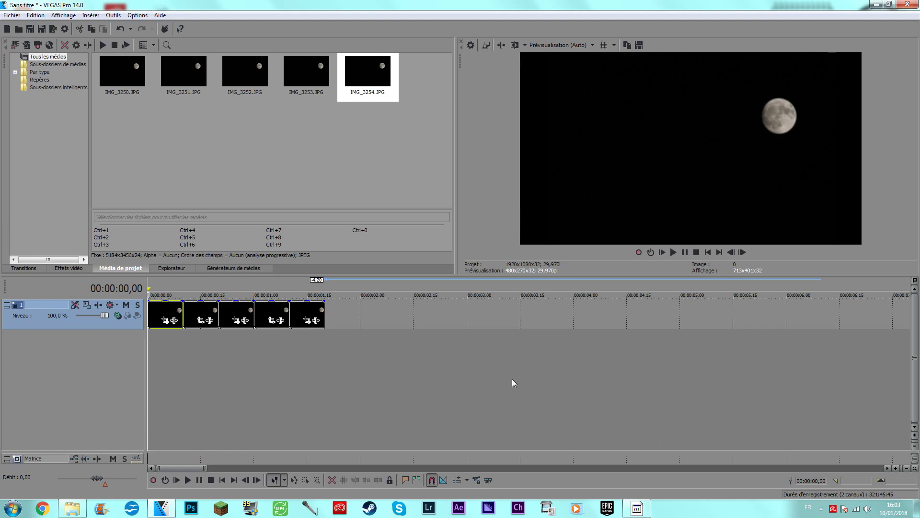
Add a fade-out of about 4 frames to the first clip and a matching fade-in to the second clip
scroll(512, 379, up, 3)
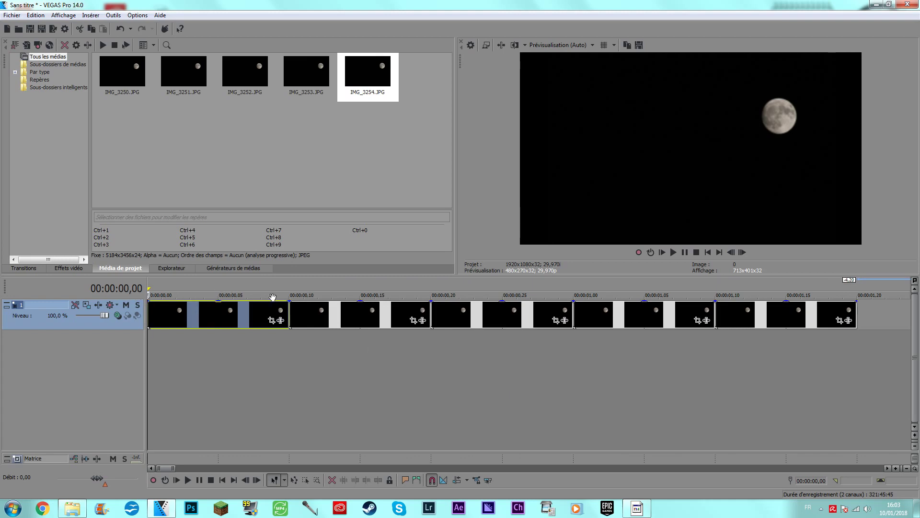
click(293, 319)
scroll(412, 301, up, 1)
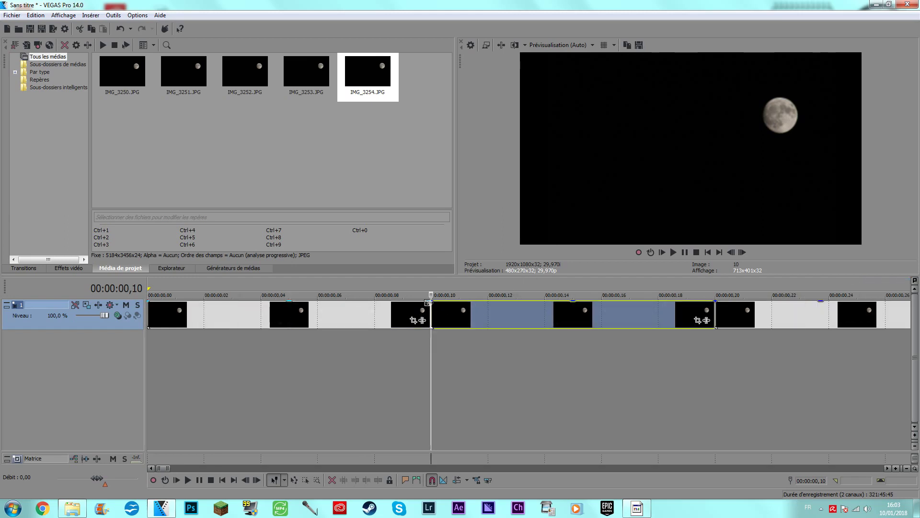
drag(431, 300, 545, 301)
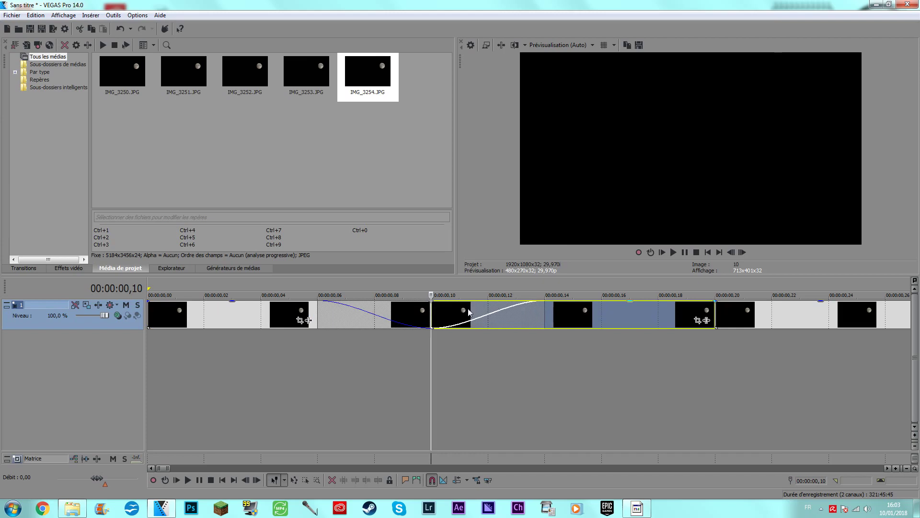
At the cut between the second and third clips, add a fade-out and a fade-in of about 4 frames each
scroll(591, 339, down, 3)
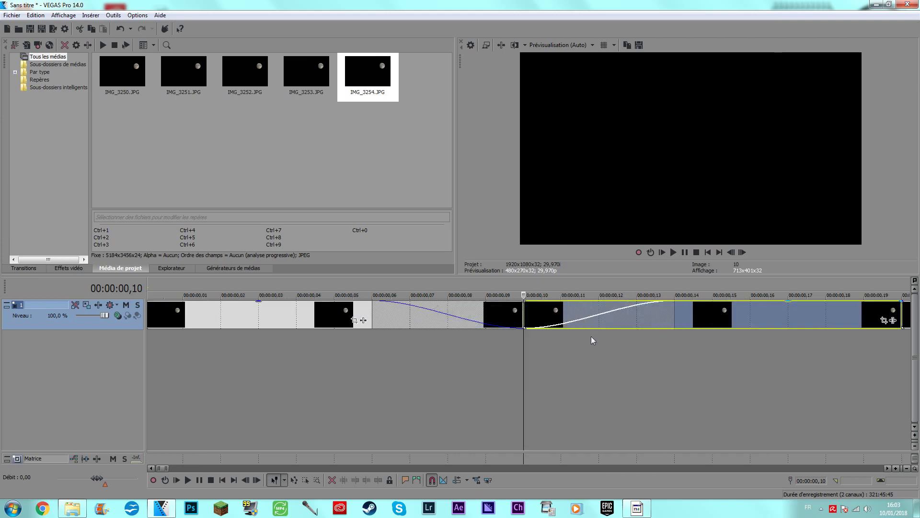
click(528, 310)
scroll(528, 310, up, 3)
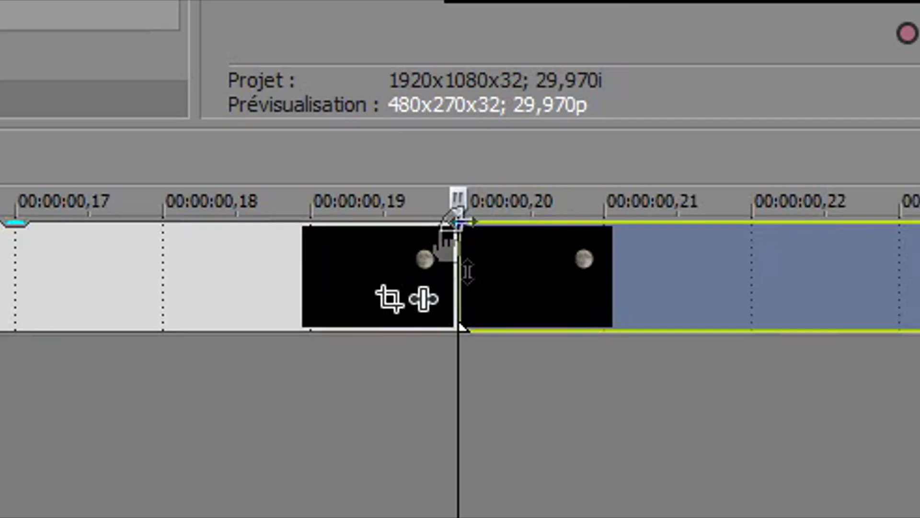
scroll(507, 283, down, 3)
scroll(479, 410, up, 3)
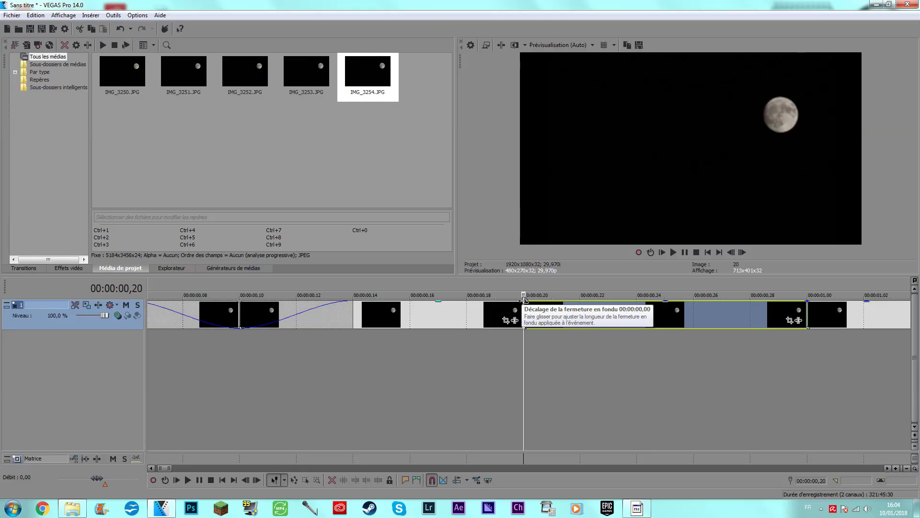
drag(525, 300, 416, 311)
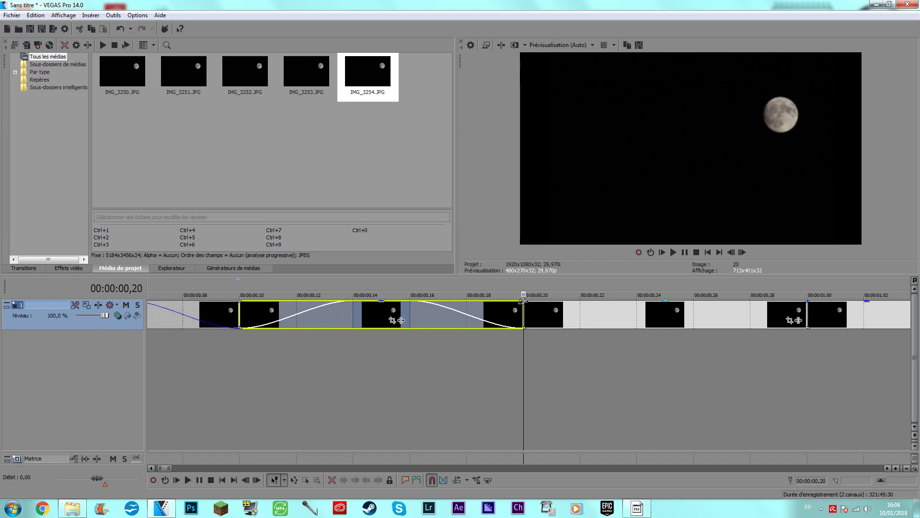
drag(522, 301, 628, 301)
Fade out the third clip and fade in the fourth over about 4 frames each at their shared cut
click(803, 313)
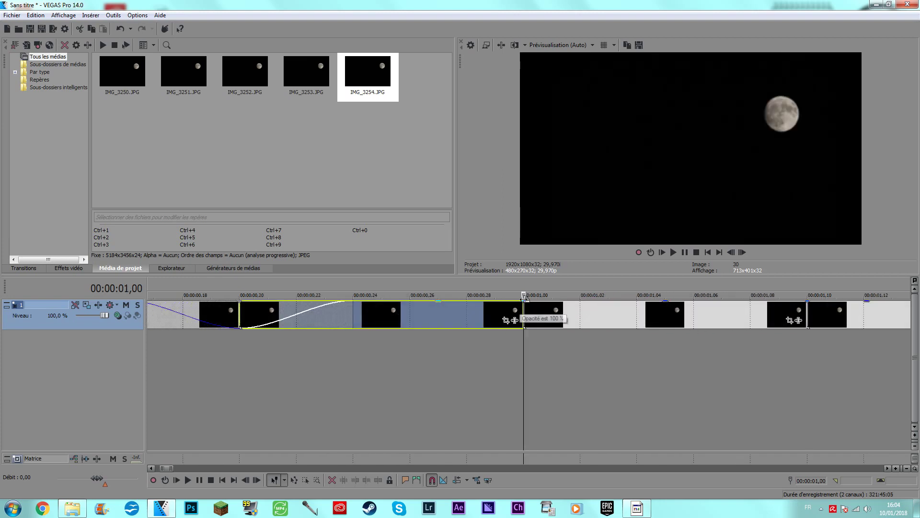
drag(523, 301, 418, 307)
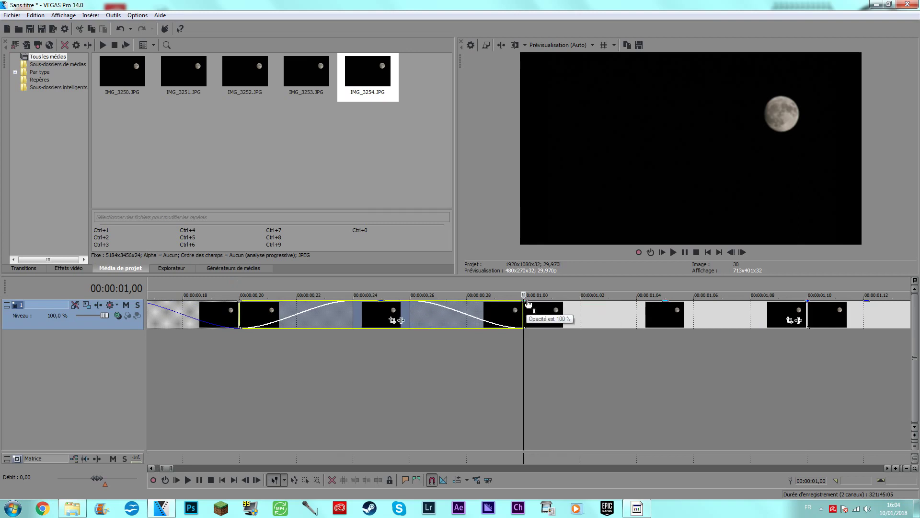
drag(525, 301, 626, 310)
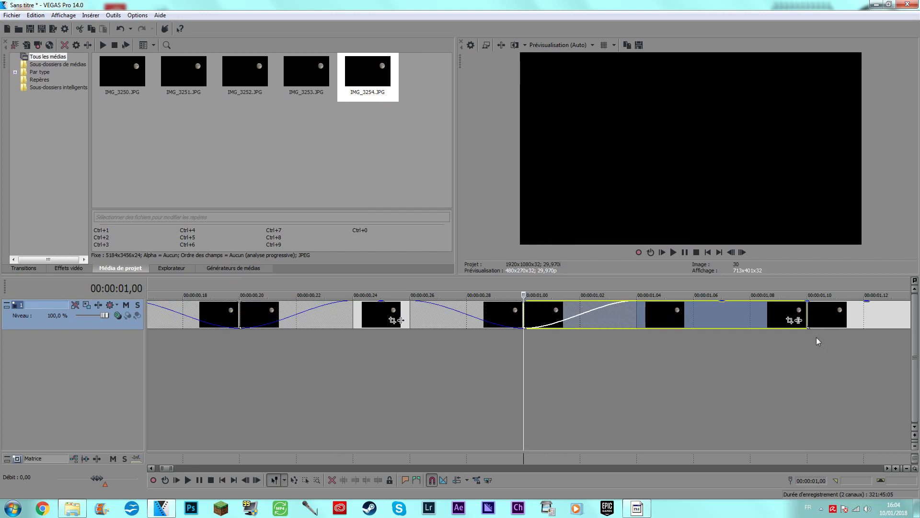
Give the fourth clip a fade-out and the last clip a fade-in of about 4 frames each where they meet
click(810, 317)
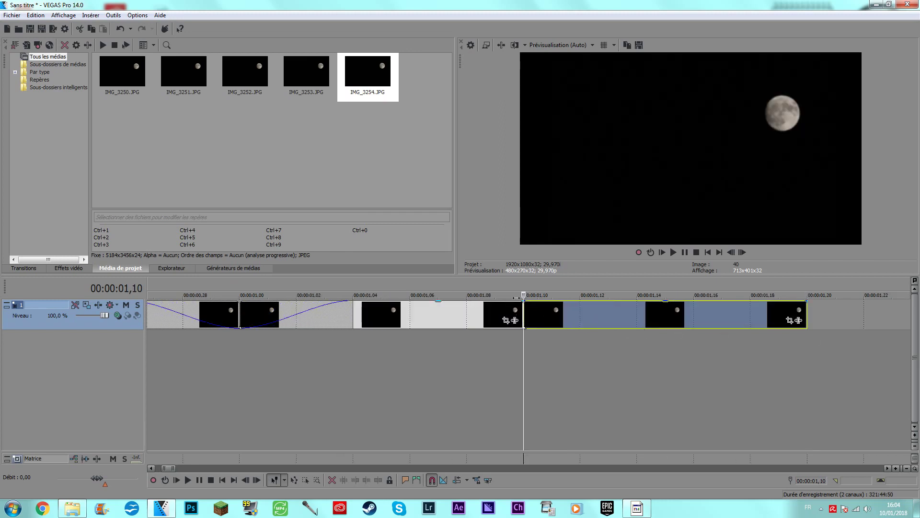
drag(521, 300, 411, 315)
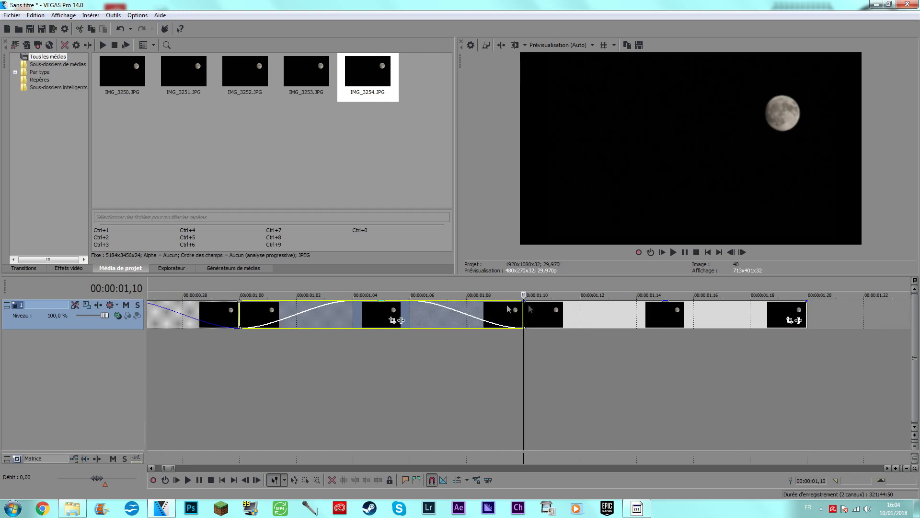
drag(520, 300, 626, 306)
Play back the faded photo sequence from the start of the timeline
scroll(474, 330, down, 10)
scroll(311, 321, up, 3)
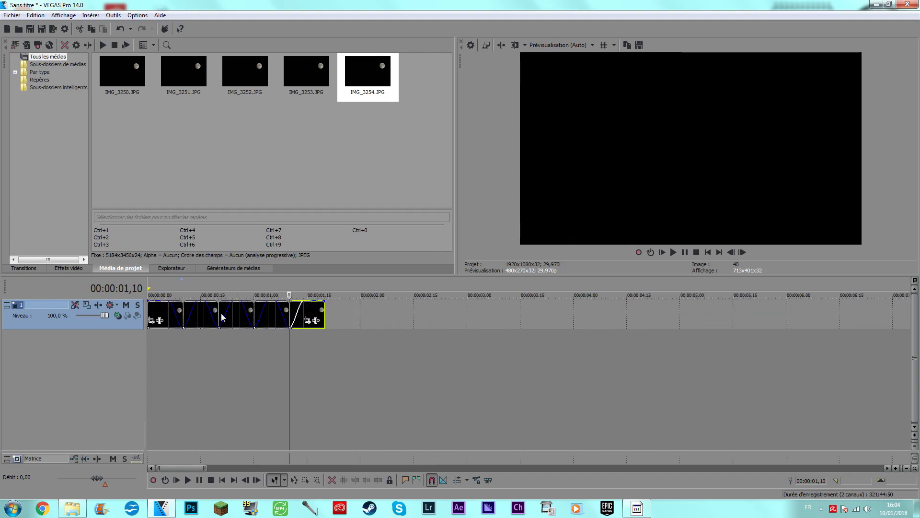
click(150, 314)
scroll(155, 321, up, 4)
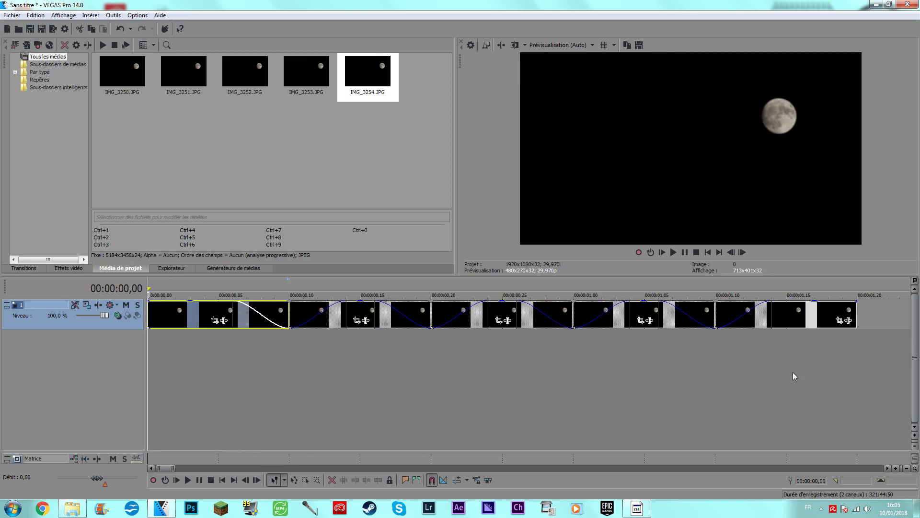
key(space)
Examine where the first clip's fade-out begins and where the second clip's fade-in ends
click(232, 319)
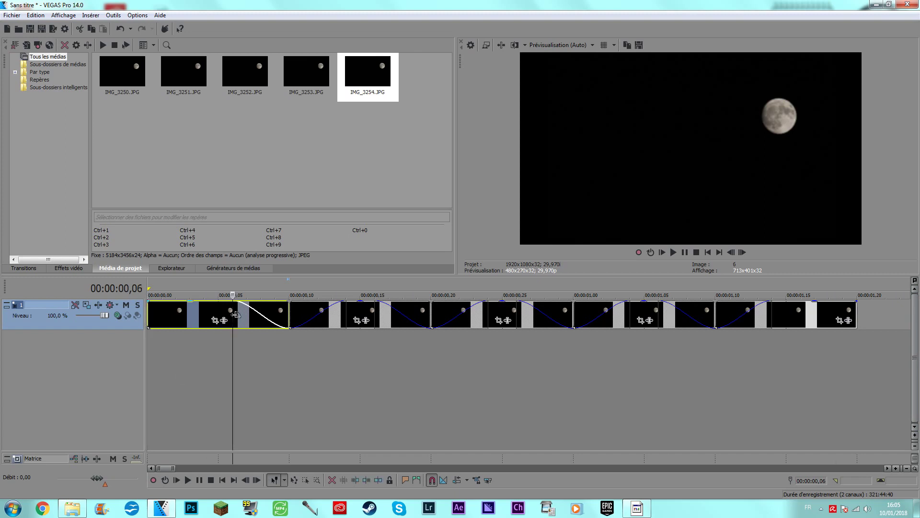
scroll(343, 341, up, 5)
scroll(447, 328, down, 5)
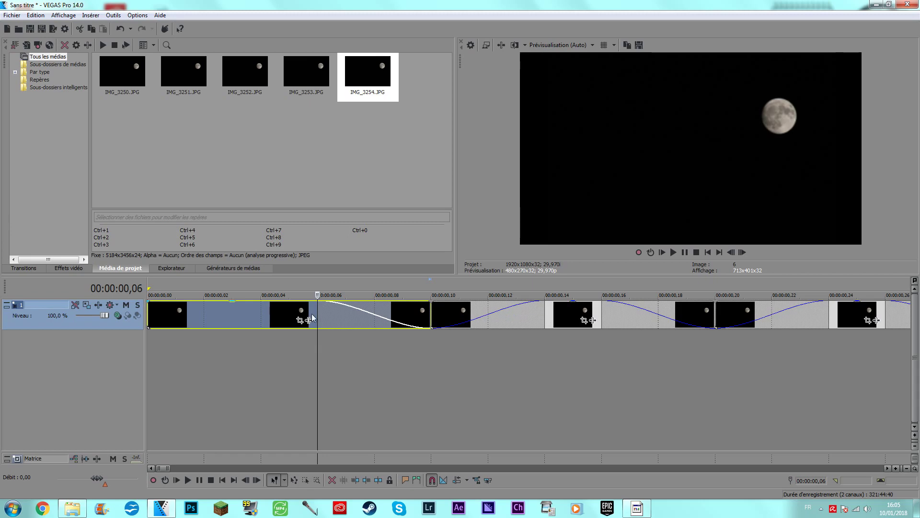
click(546, 316)
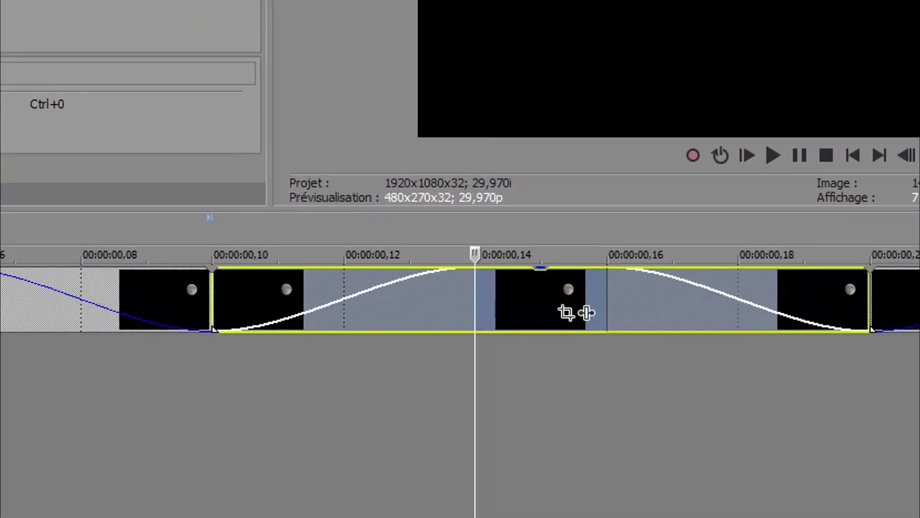
Split the clips where each fade-out begins and where each fade-in ends, starting with the first clip at frame 6
click(125, 307)
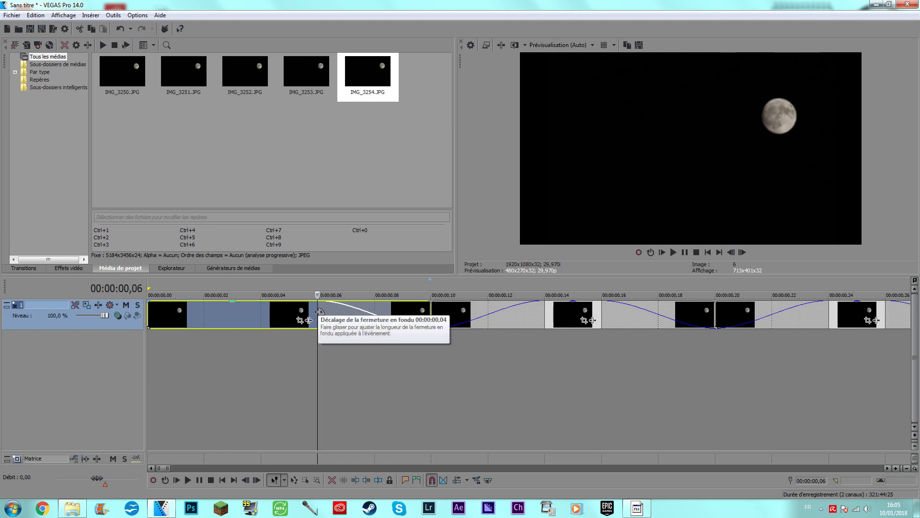
key(s)
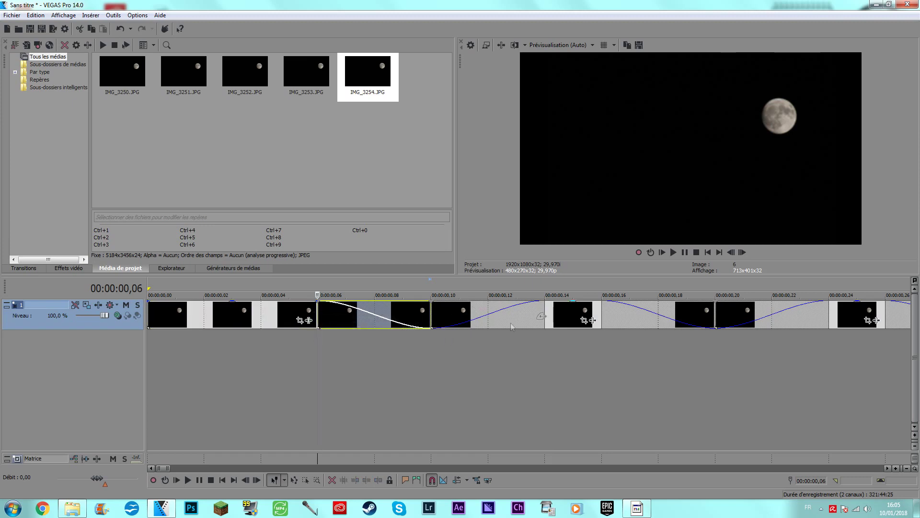
click(551, 314)
click(600, 309)
key(s)
scroll(711, 352, down, 3)
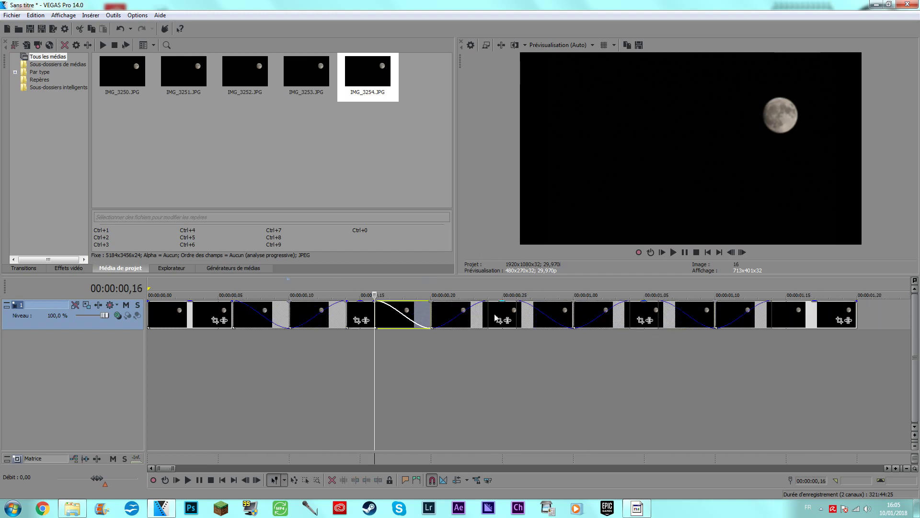
key(ctrl+z)
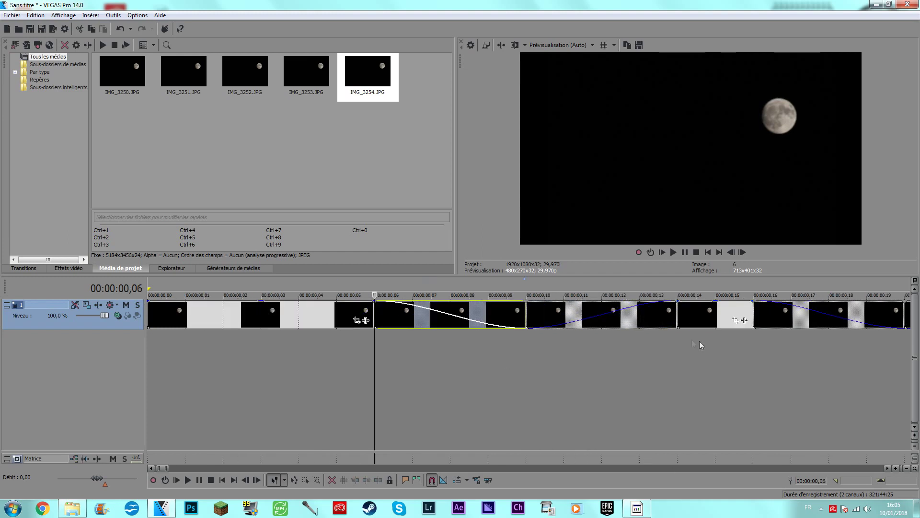
key(ctrl+z)
key(ctrl+y)
Move the second clip's fade-in section 4 frames earlier over the first clip's fade-out, and place its middle section directly behind
click(636, 313)
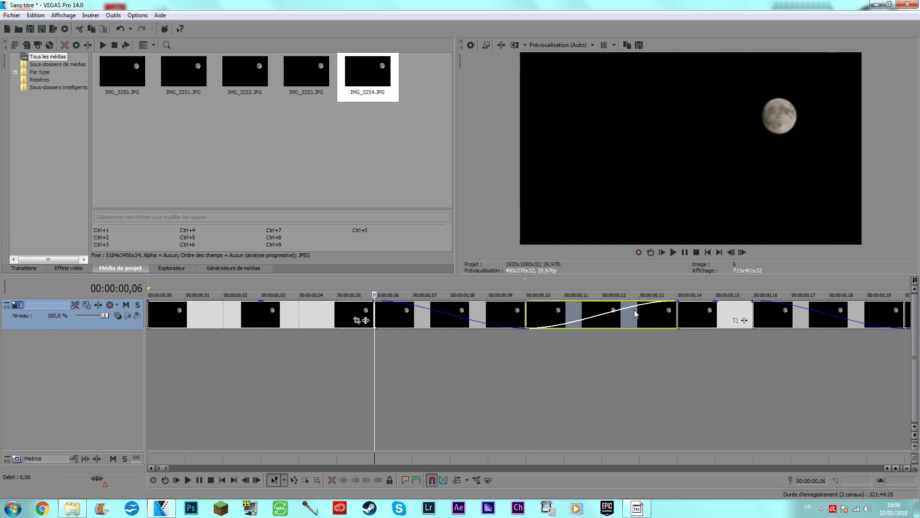
drag(635, 313, 476, 316)
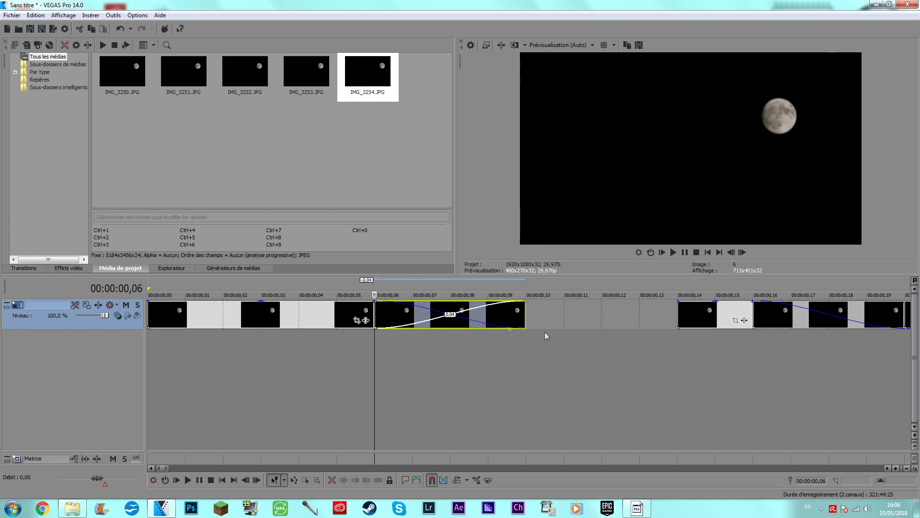
drag(721, 314, 567, 324)
click(598, 318)
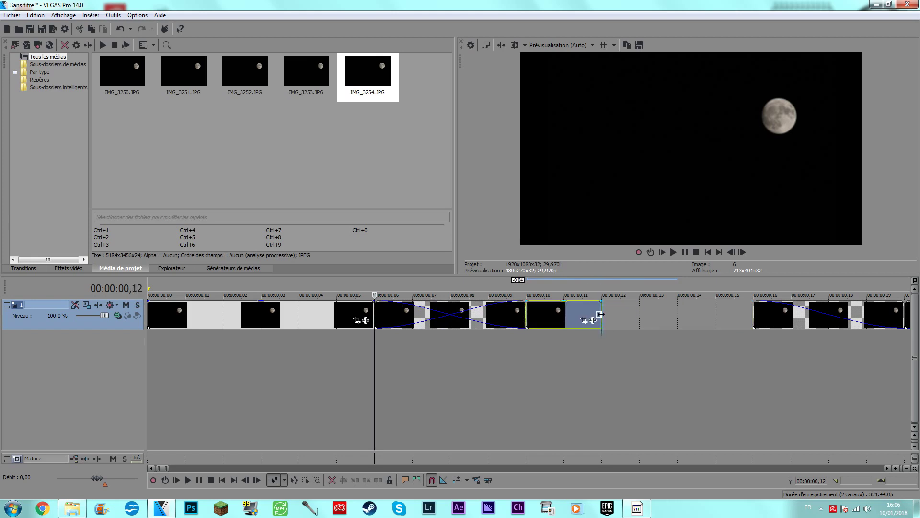
scroll(598, 319, down, 3)
Attach the second clip's fade-out to its middle section and overlap it with the third clip's fade-in, followed by the third clip's middle
drag(498, 318, 421, 323)
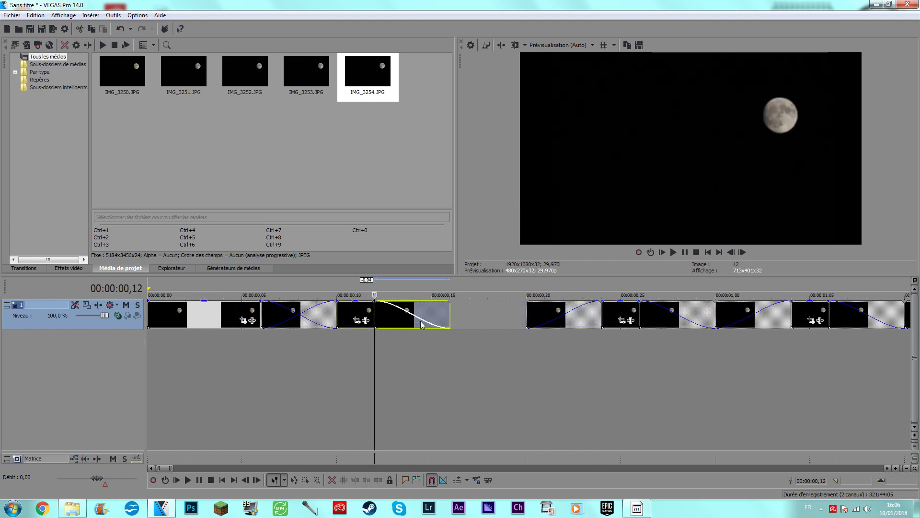
drag(587, 313, 437, 316)
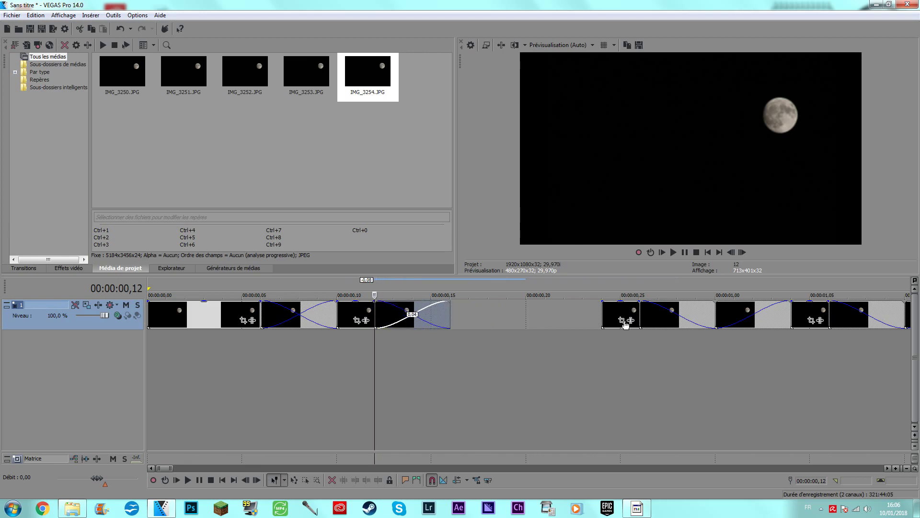
drag(630, 316, 470, 321)
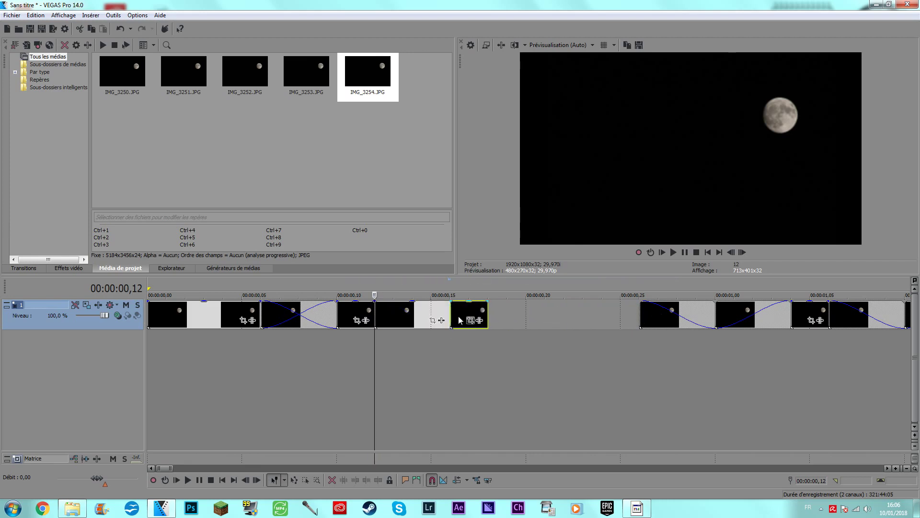
Overlap the remaining fade-out and fade-in sections of the third, fourth and last clips, closing the gaps with their middle sections
drag(693, 316, 540, 320)
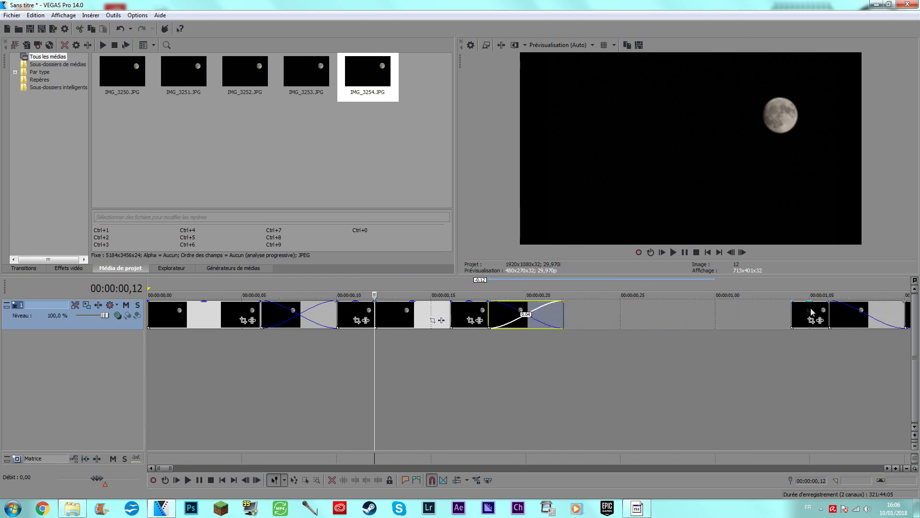
drag(810, 312, 600, 319)
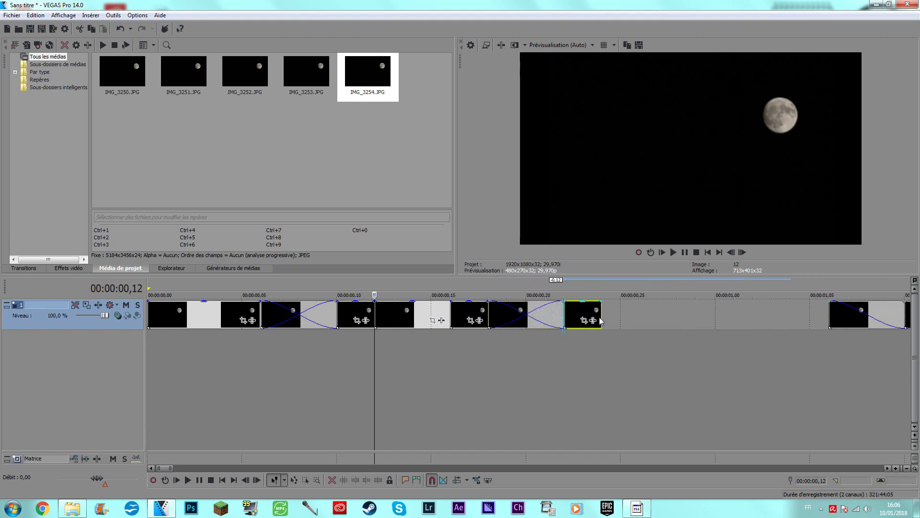
click(449, 319)
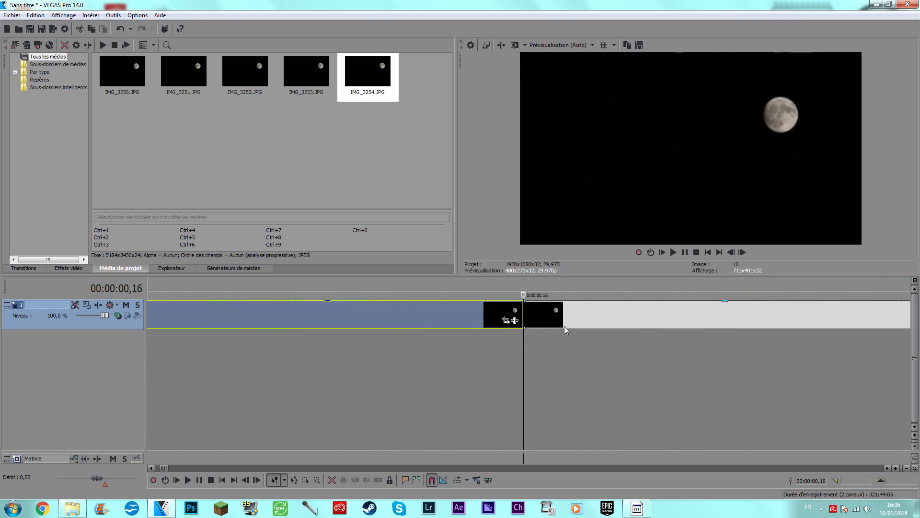
scroll(564, 326, down, 2)
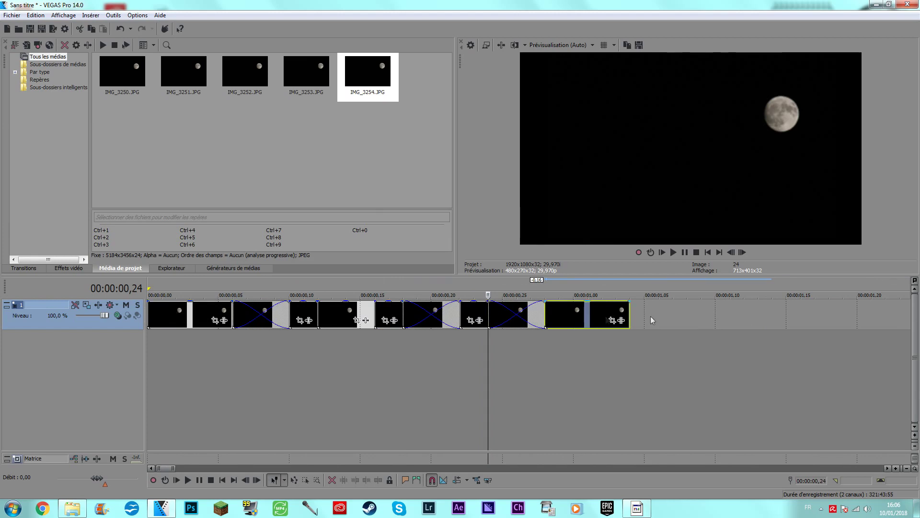
Play back the crossfaded photo sequence from the start of the timeline
click(630, 314)
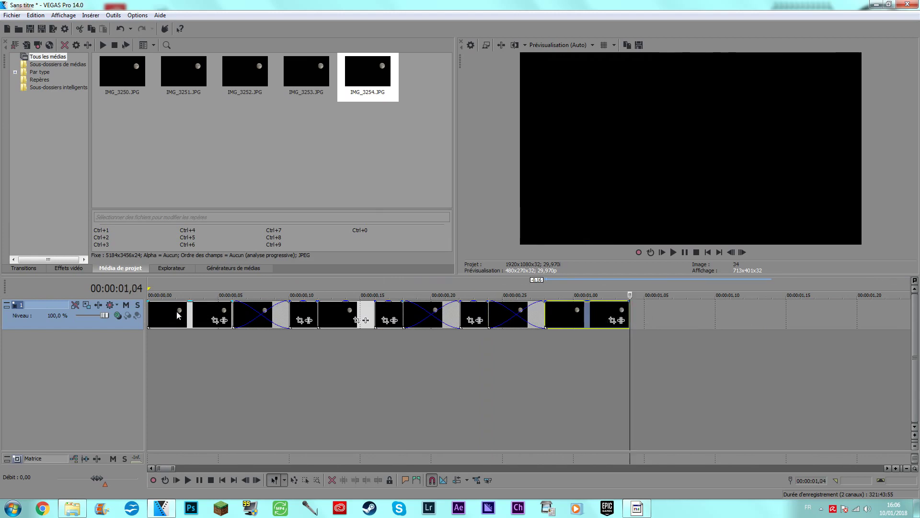
click(150, 314)
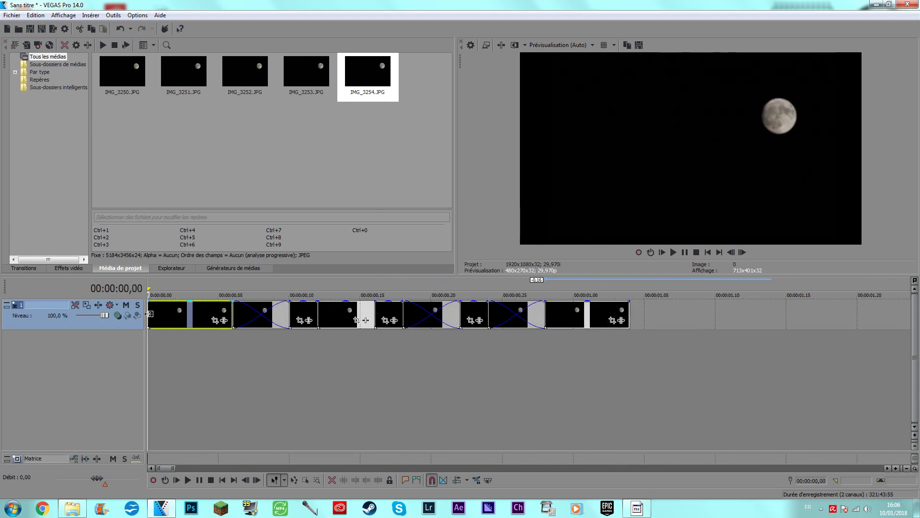
key(space)
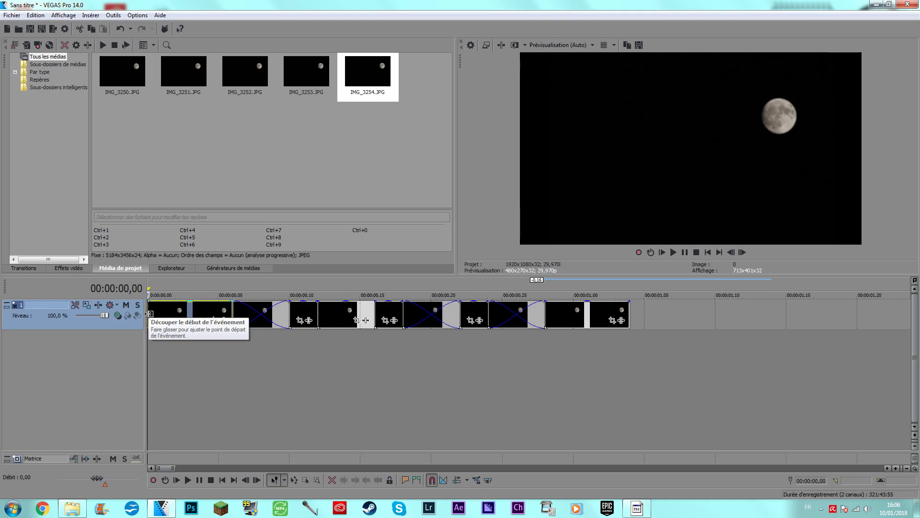
Examine the crossfade between the first and second clips up close
click(260, 317)
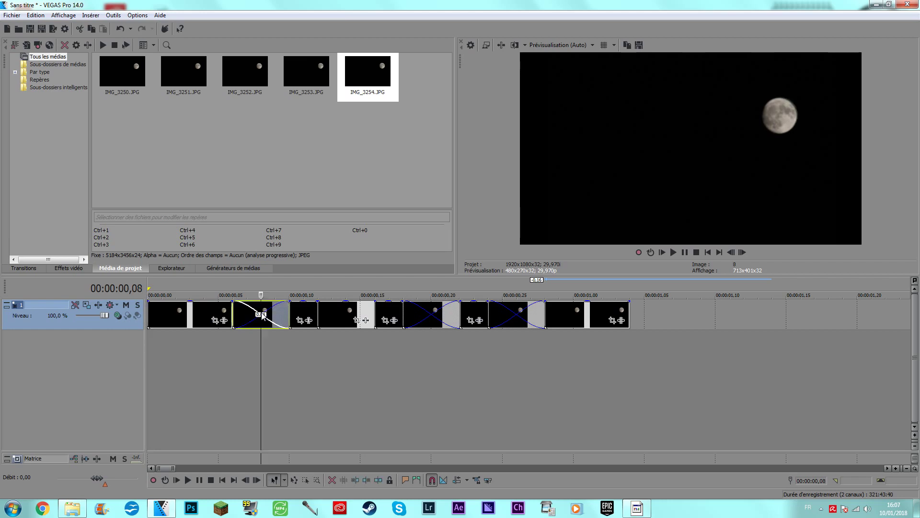
scroll(458, 337, up, 5)
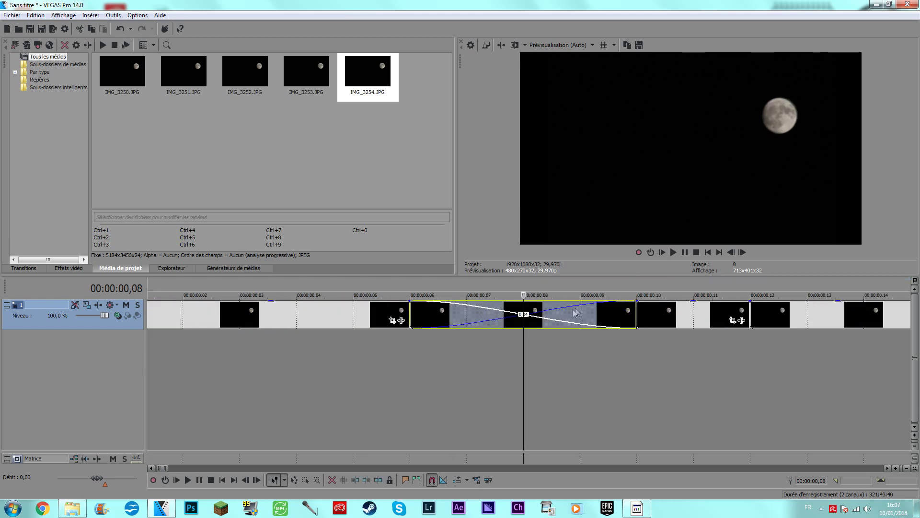
click(465, 353)
drag(466, 353, 701, 371)
scroll(405, 322, down, 5)
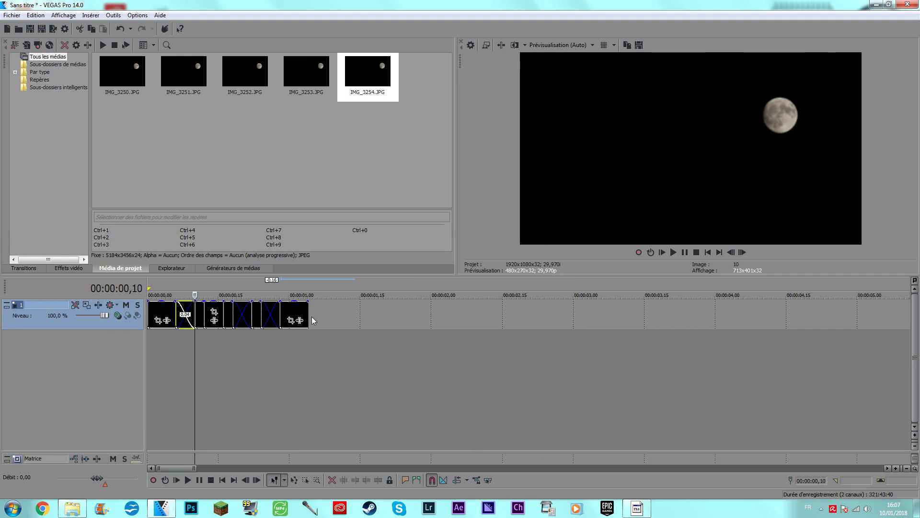
Check the finished sequence from its start to its end on the timeline
click(306, 310)
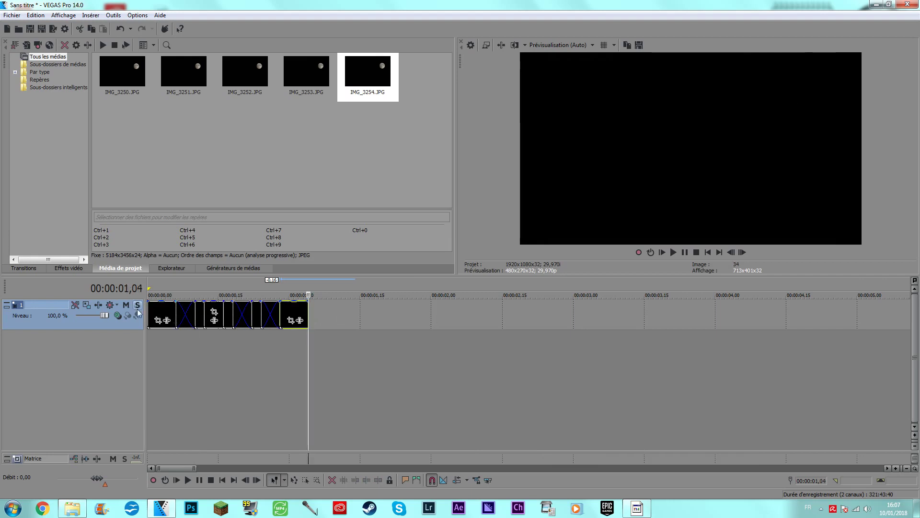
key(Home)
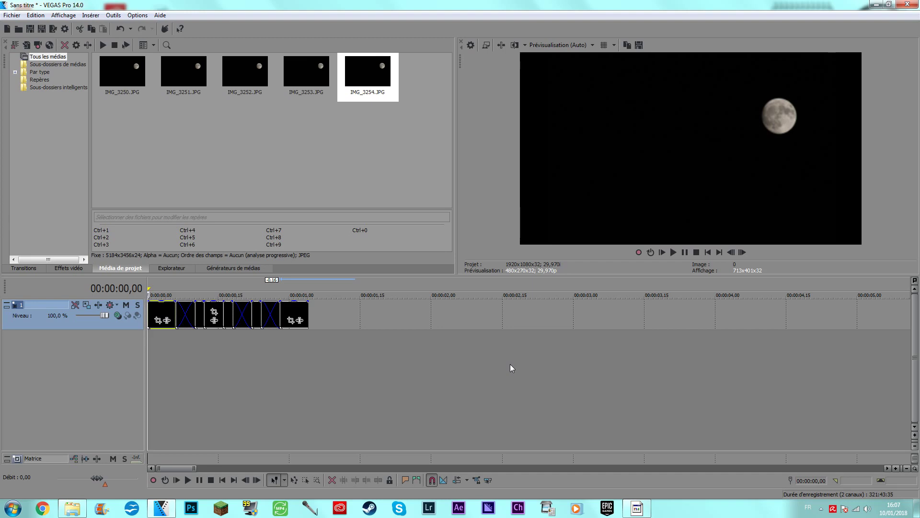
click(308, 314)
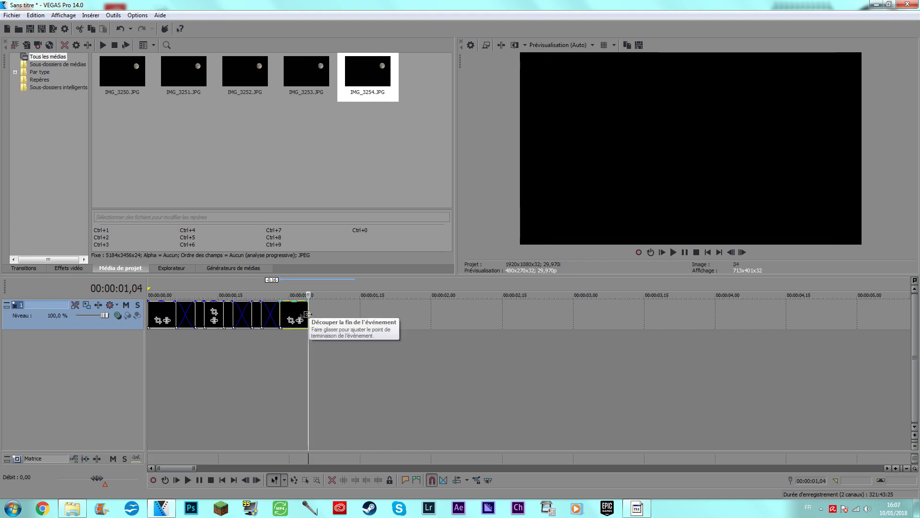
click(166, 317)
key(ctrl+End)
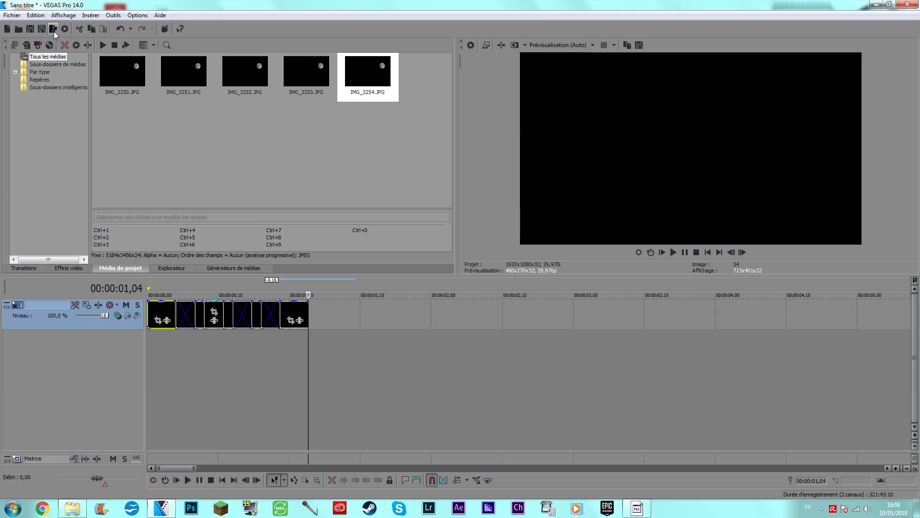
Start rendering the project to a file and view the list of recent output folders
click(363, 218)
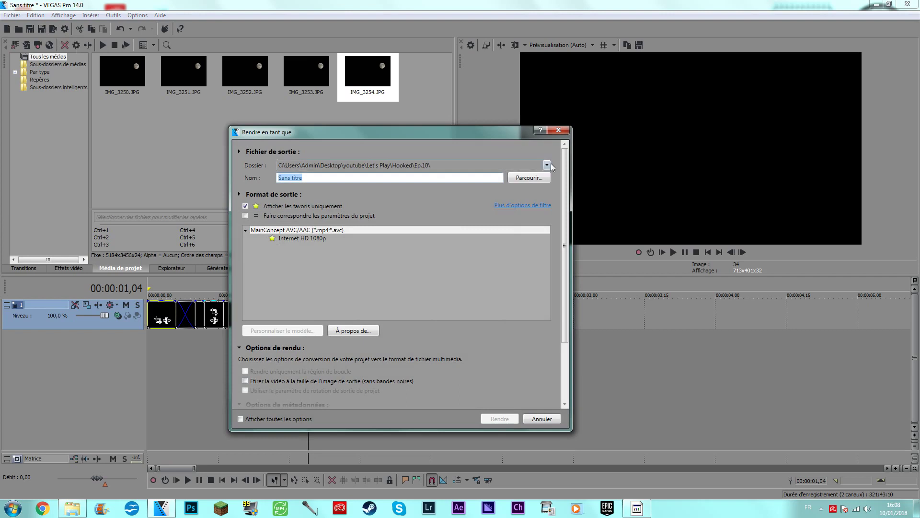
click(468, 166)
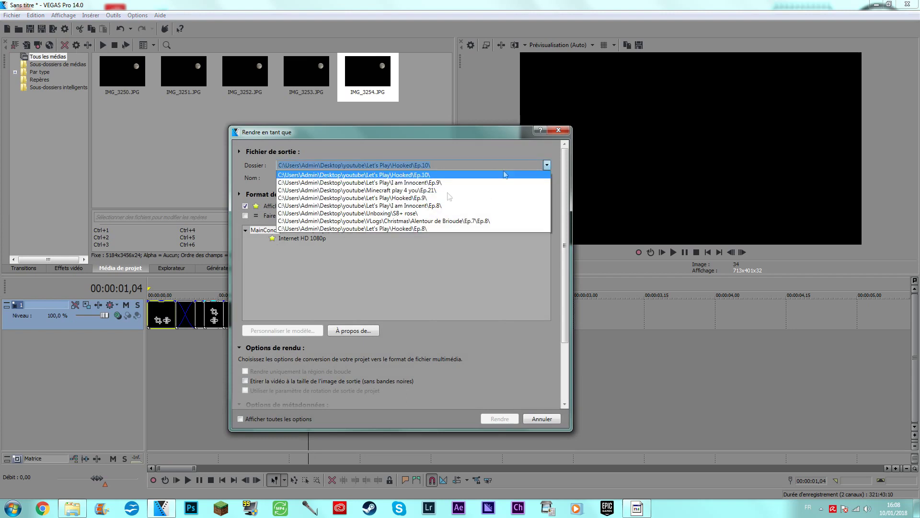
click(556, 165)
Try to set the render output to a file named timelapse lune in the Tuto Photo folder inside youtube
click(517, 178)
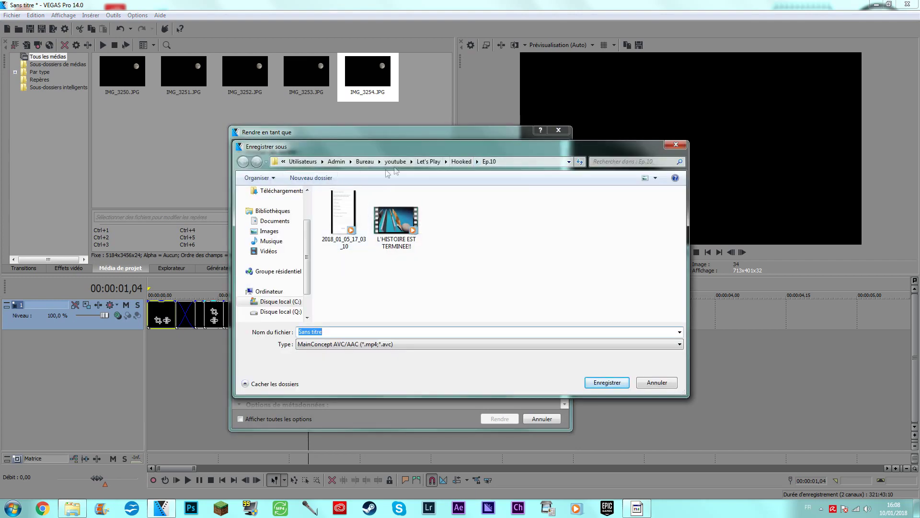
click(396, 162)
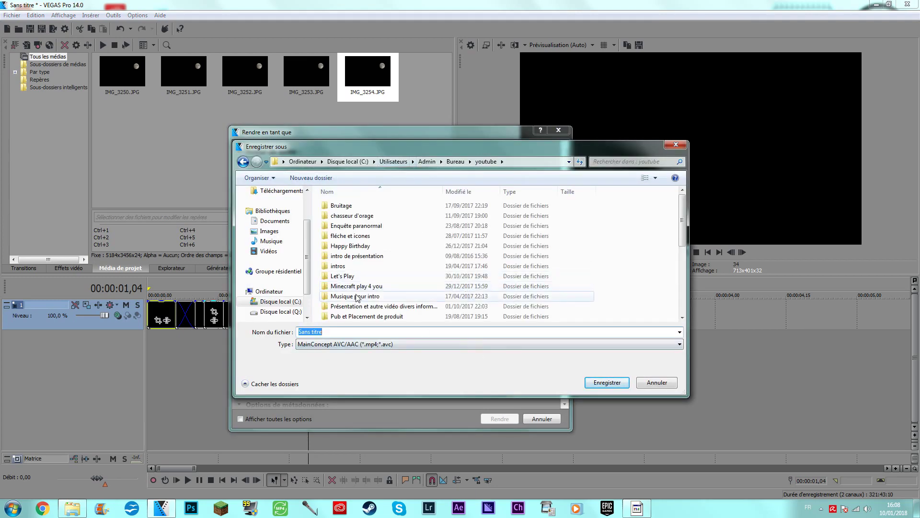
scroll(527, 307, down, 3)
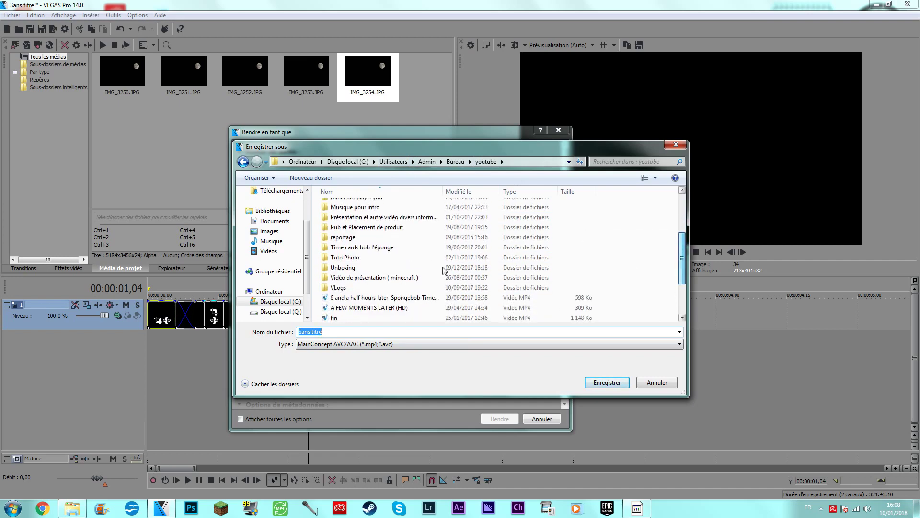
double_click(345, 258)
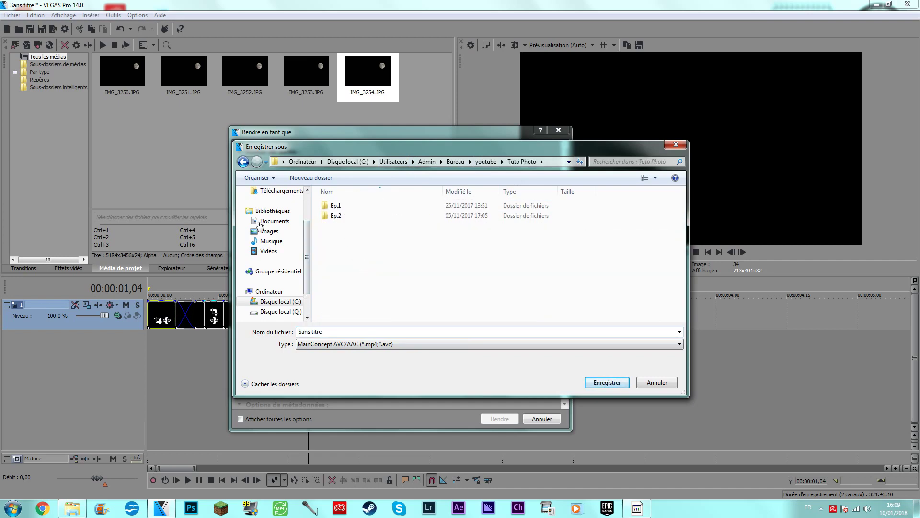
click(339, 332)
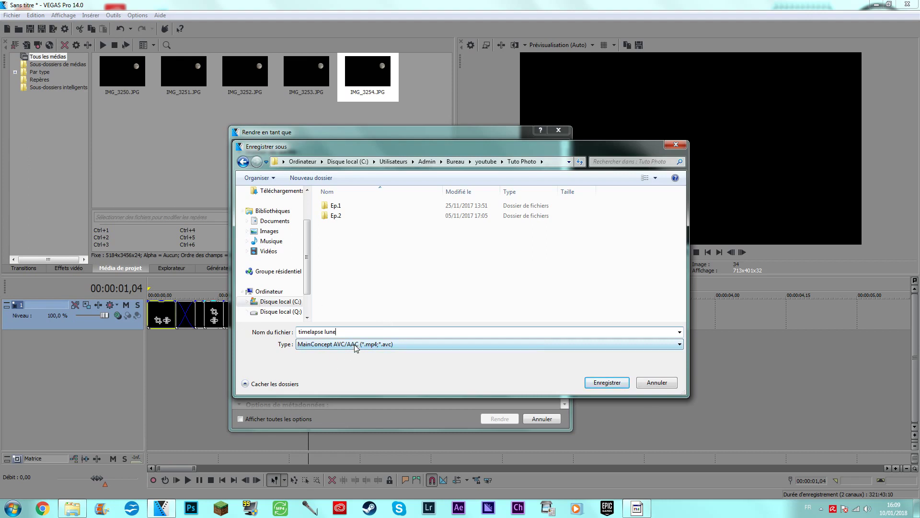
click(674, 145)
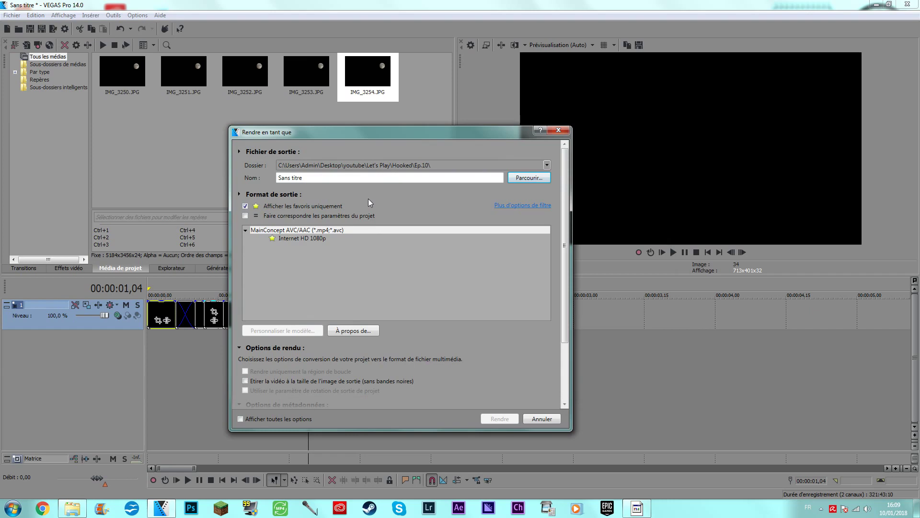
Select the Internet HD 1080p template, and list all output formats instead of only favourites with the MainConcept AVC/AAC group collapsed
click(320, 238)
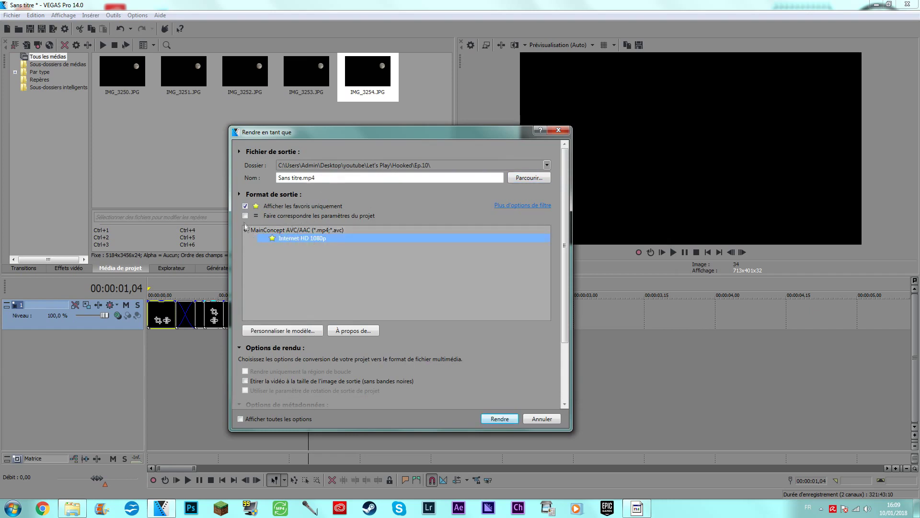
click(244, 207)
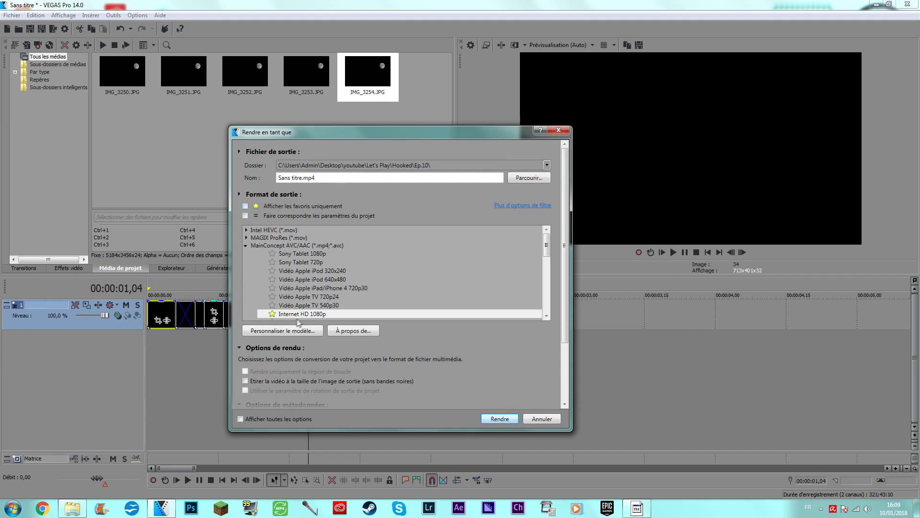
click(245, 246)
mouse_move(546, 271)
mouse_down()
mouse_move(548, 292)
mouse_move(549, 282)
mouse_up()
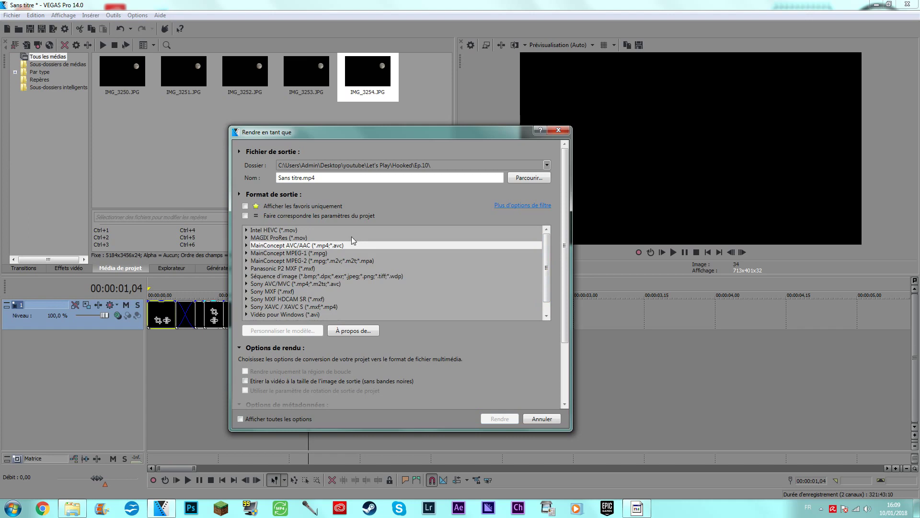
Select the Internet HD 1080p template within the MainConcept AVC/AAC output format
click(292, 231)
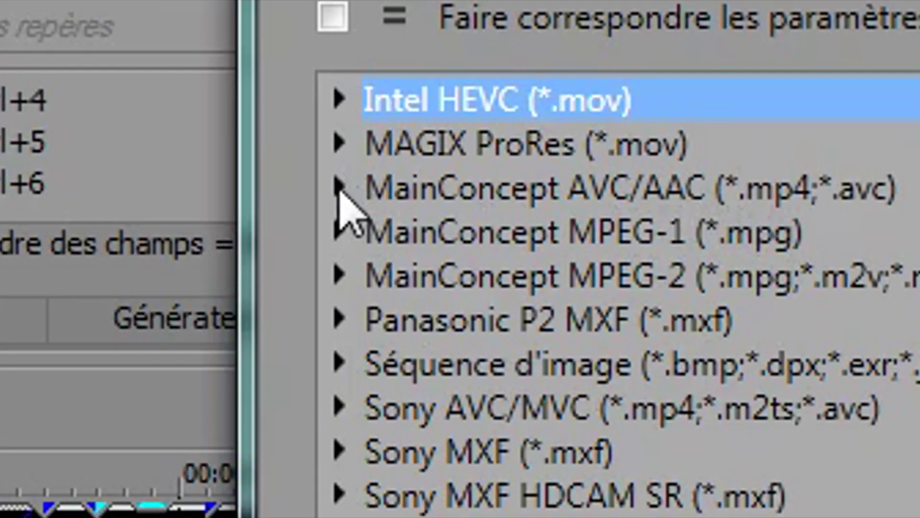
click(339, 188)
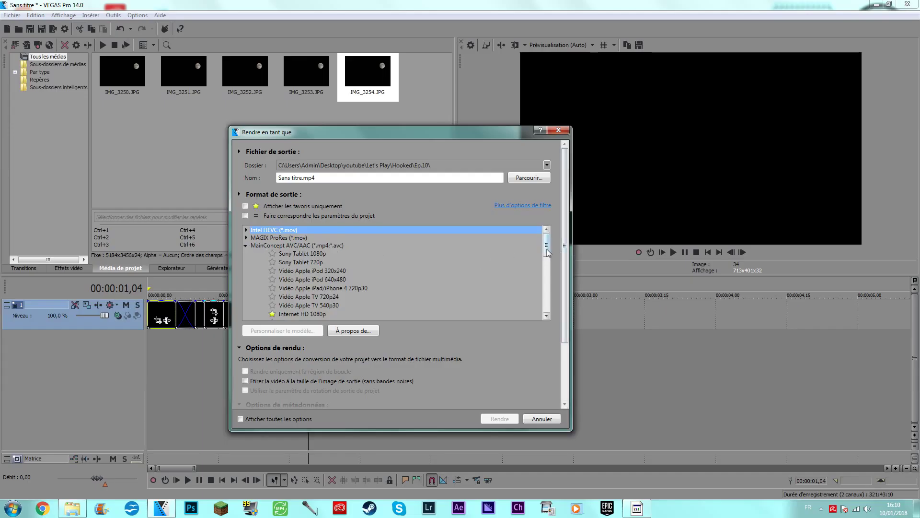
mouse_move(547, 253)
mouse_down()
mouse_move(540, 285)
mouse_move(548, 267)
mouse_up()
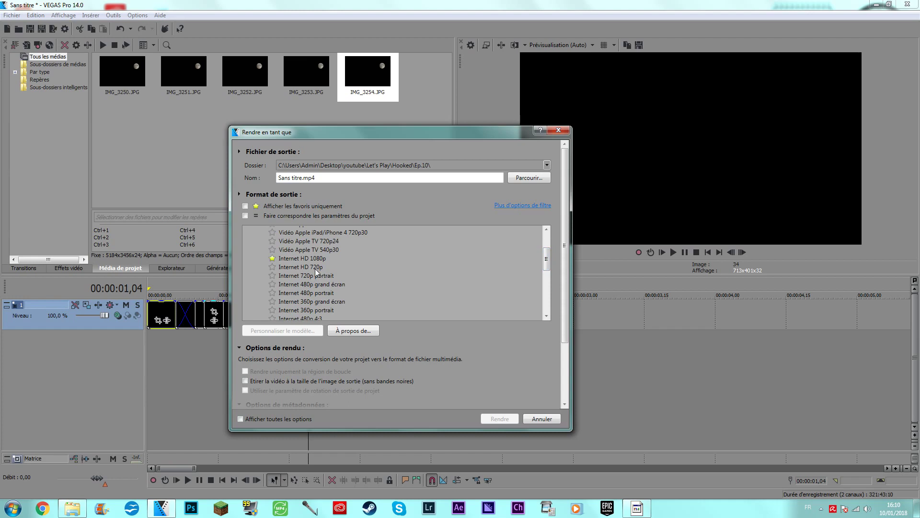
mouse_move(547, 261)
mouse_down()
mouse_move(545, 283)
mouse_move(545, 257)
mouse_up()
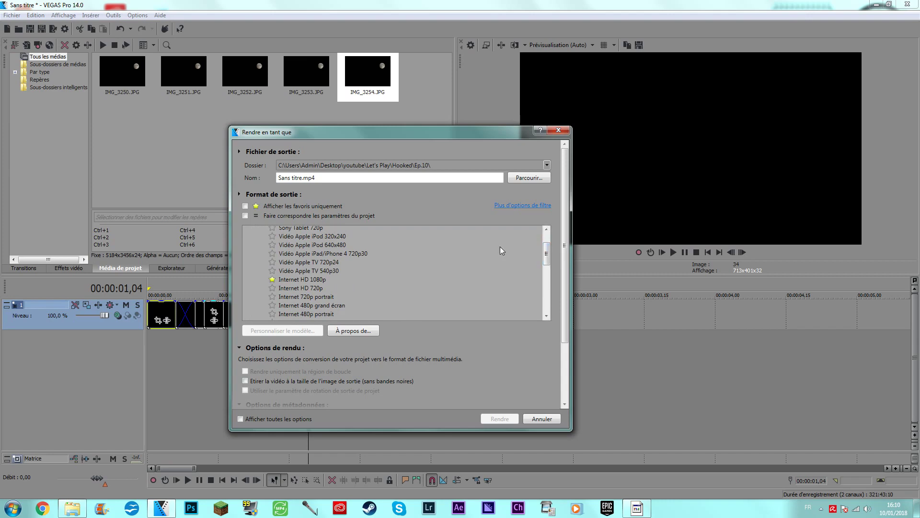
click(322, 280)
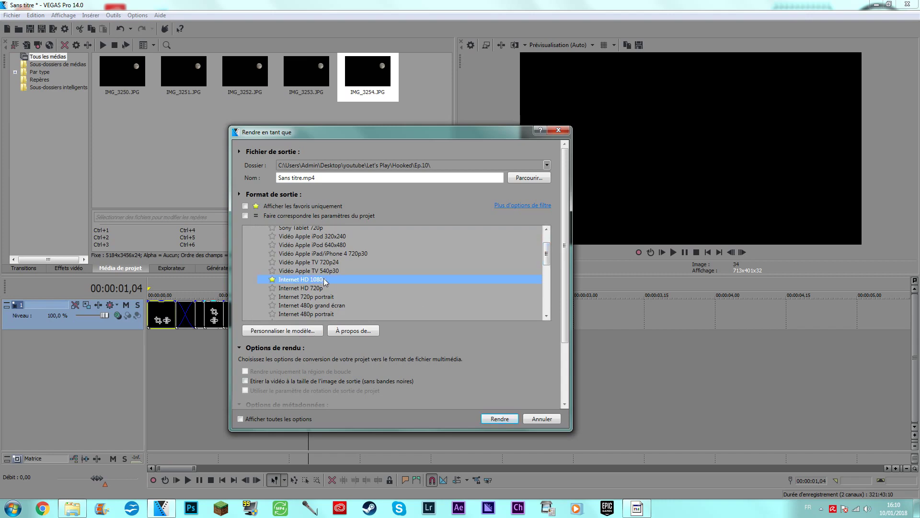
Customize the selected template with its video rendering quality set to Optimisée, and list only favourite output formats
click(287, 332)
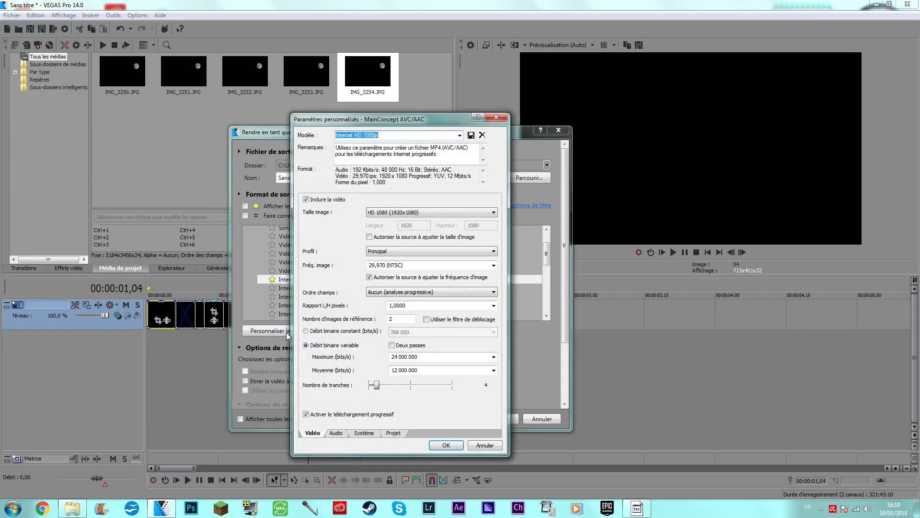
click(393, 434)
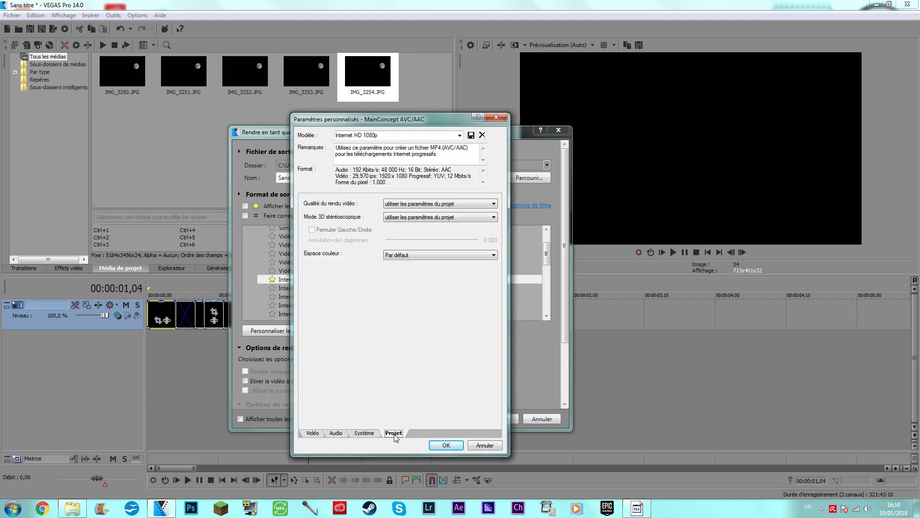
click(425, 205)
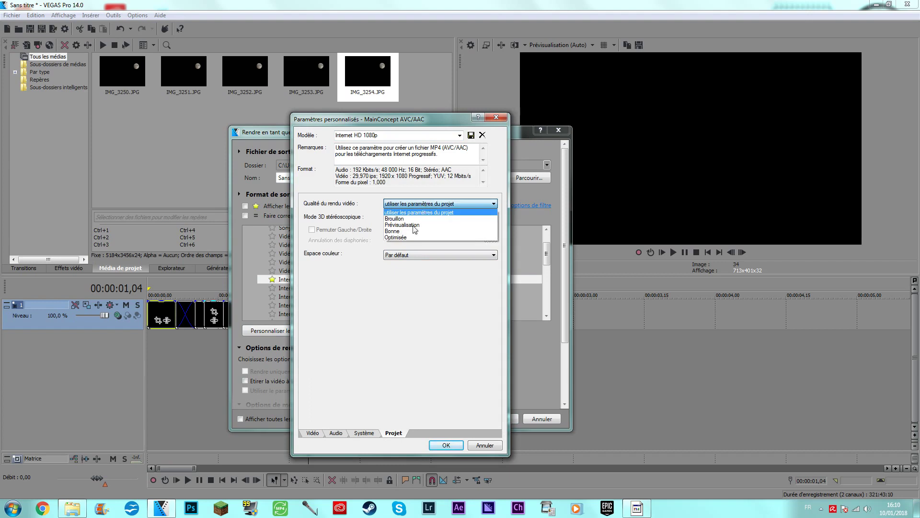
click(415, 242)
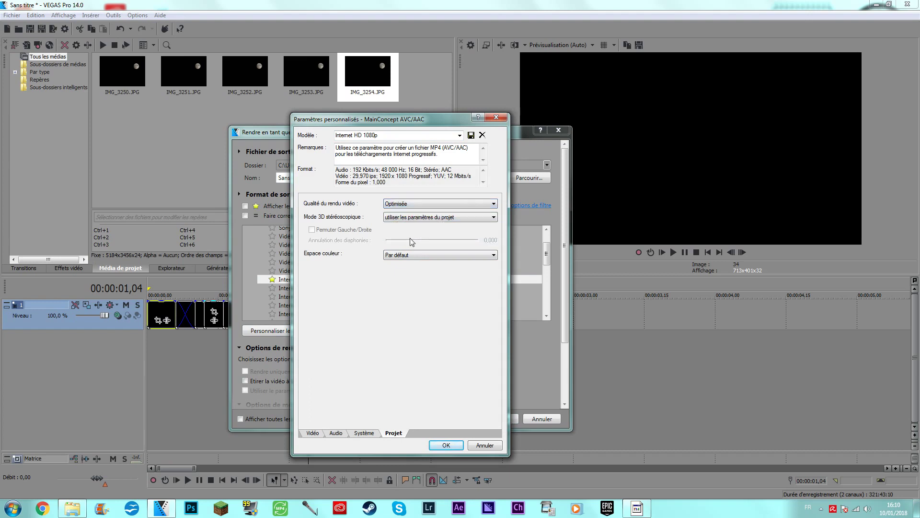
click(445, 445)
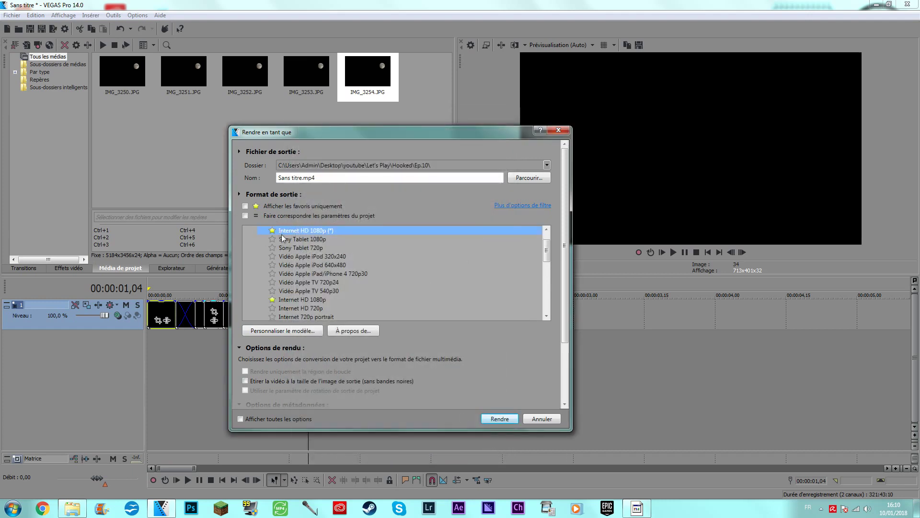
click(245, 206)
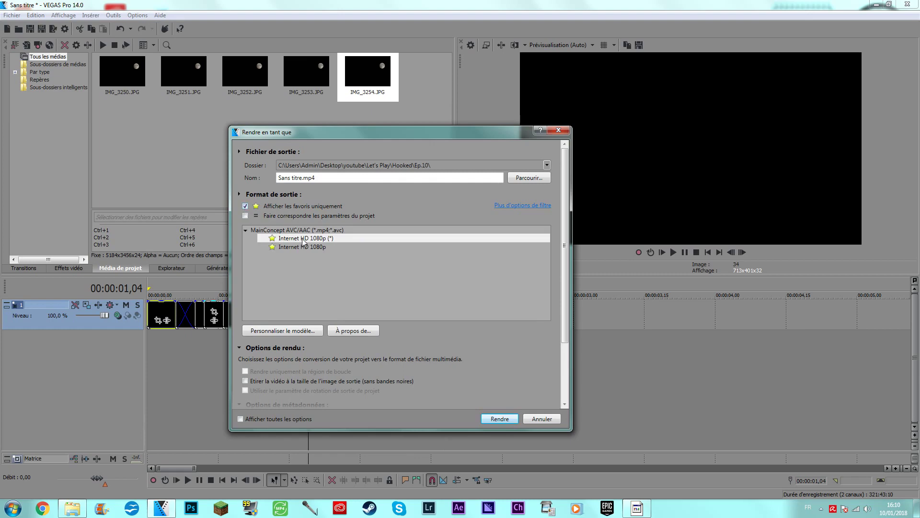
Set the output file to timelapse lune in the Tuto Photo folder inside youtube, and render the video
click(528, 178)
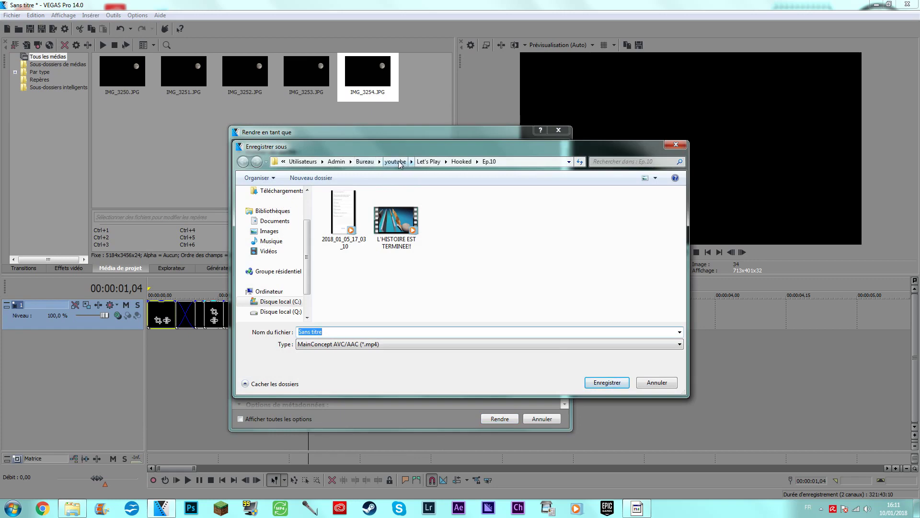
click(396, 162)
scroll(446, 247, down, 5)
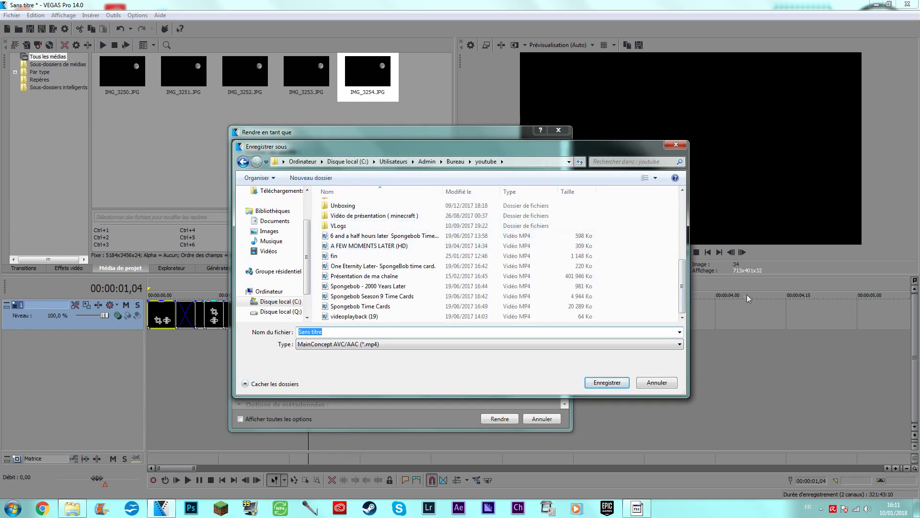
scroll(689, 302, up, 5)
double_click(613, 280)
text(timelapse lune)
click(608, 383)
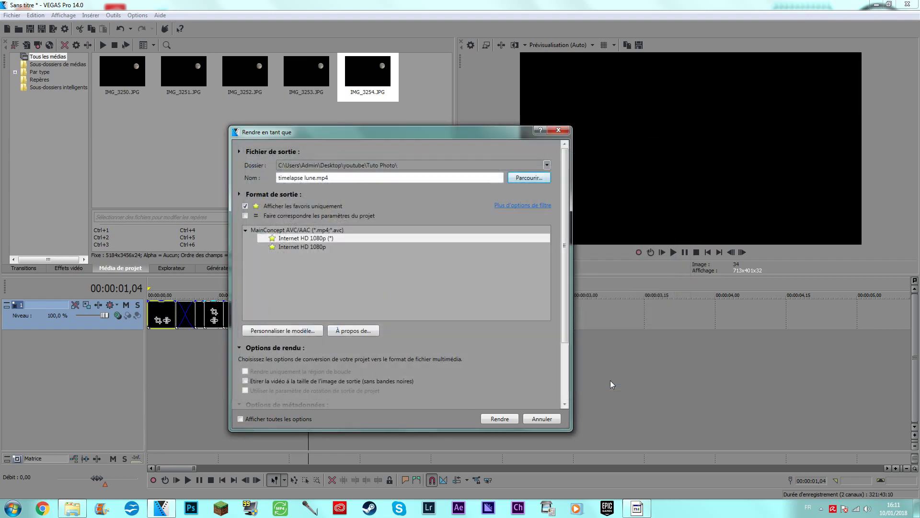
click(498, 418)
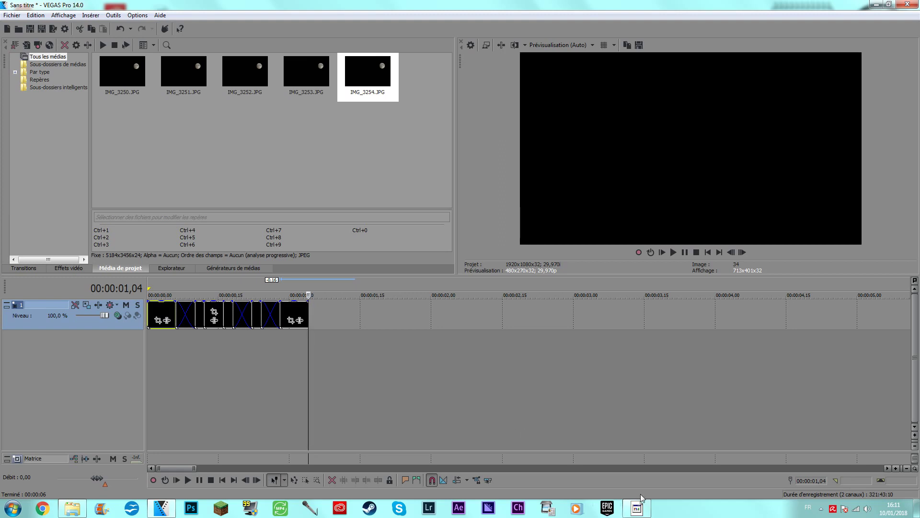
Close VEGAS Pro without saving the changes to the untitled project
mouse_move(640, 503)
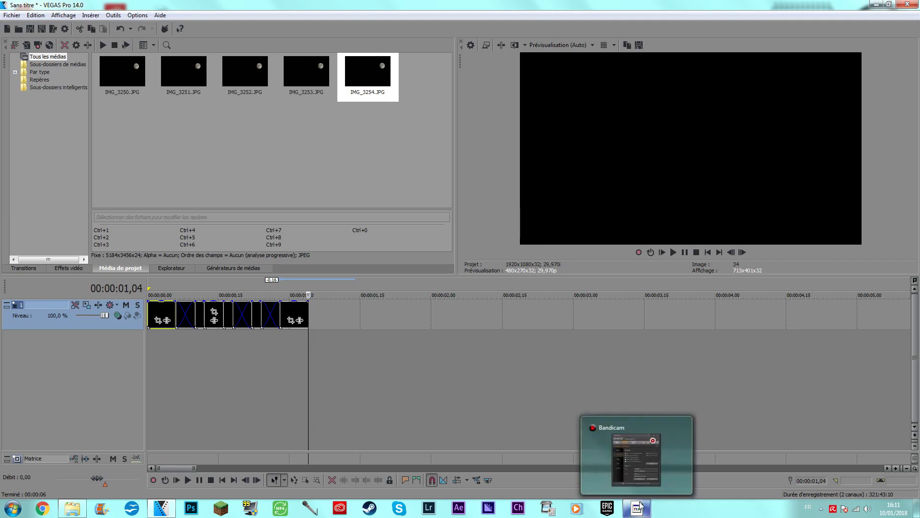
key(alt+F4)
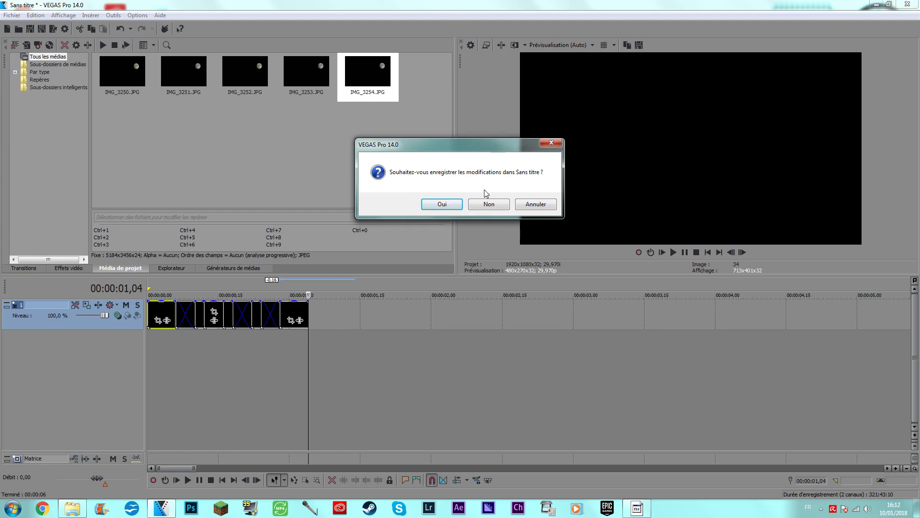
click(483, 205)
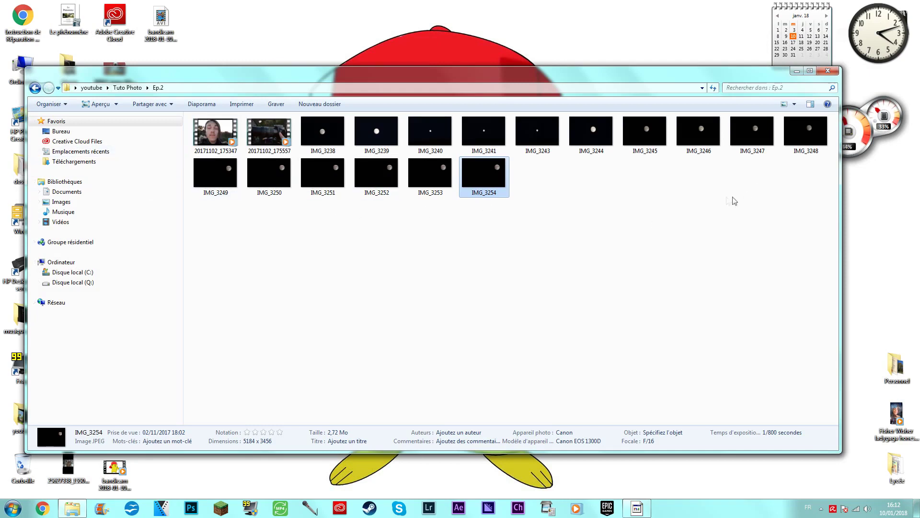
Play the rendered timelapse lune video from the Tuto Photo folder in the media player, replay it, and close the player
key(BackSpace)
double_click(321, 162)
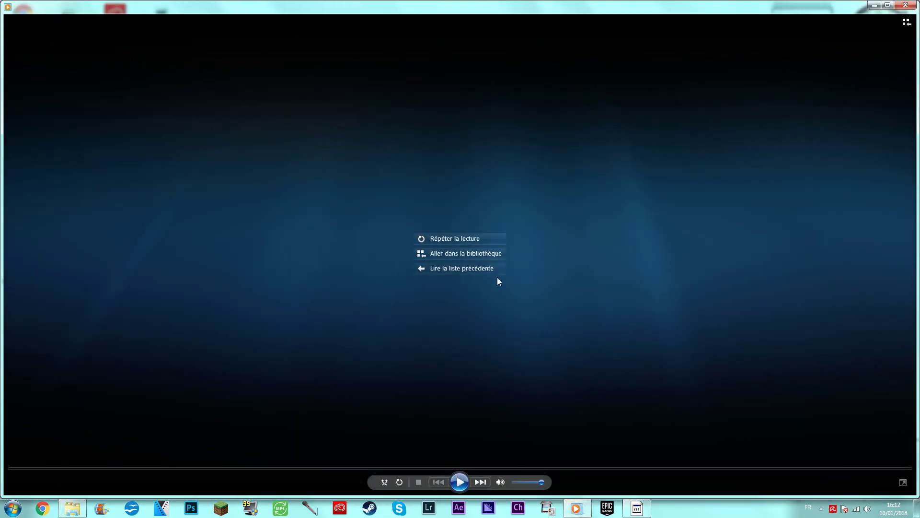
click(455, 243)
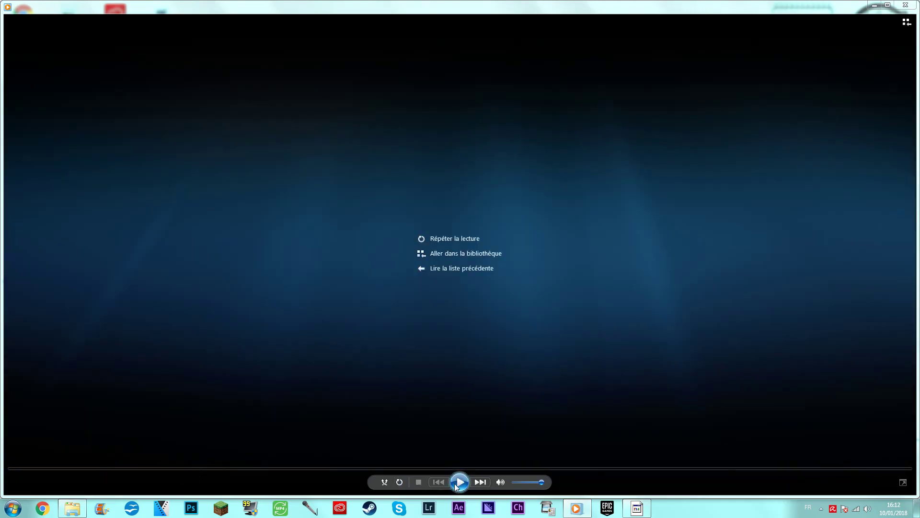
click(458, 483)
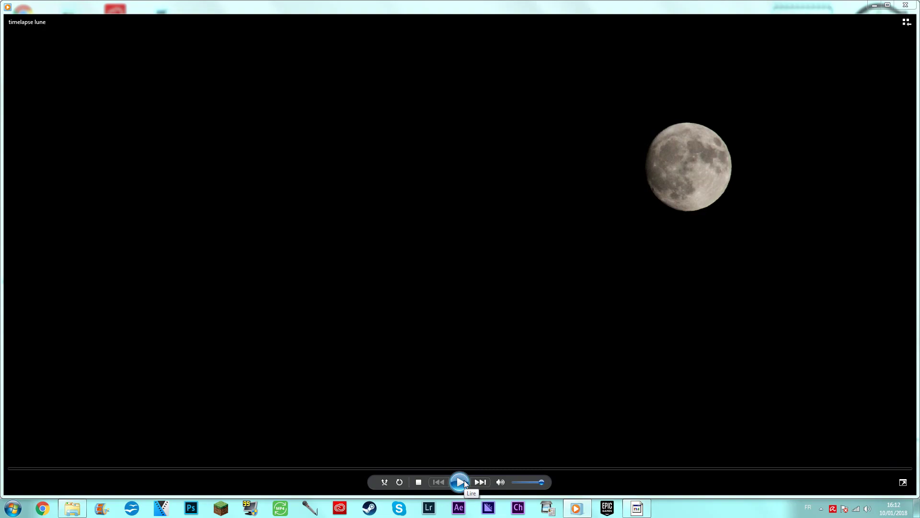
key(alt+F4)
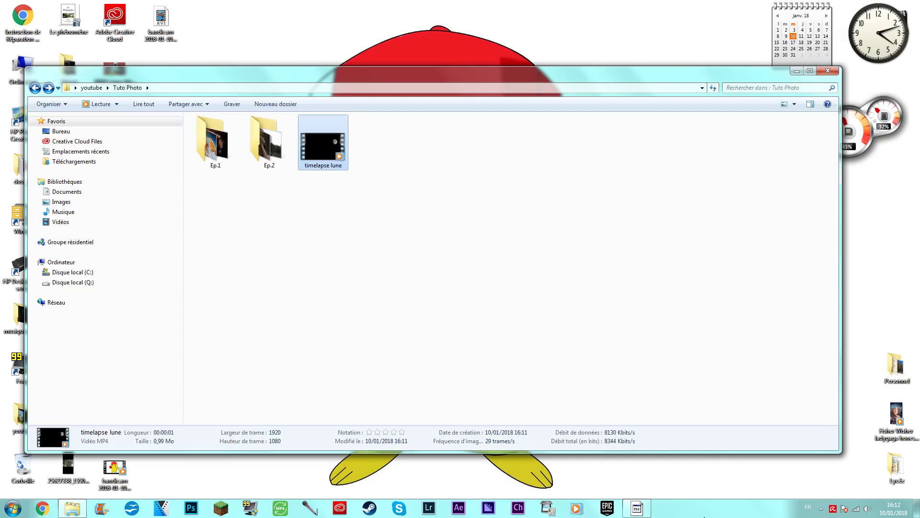
click(637, 508)
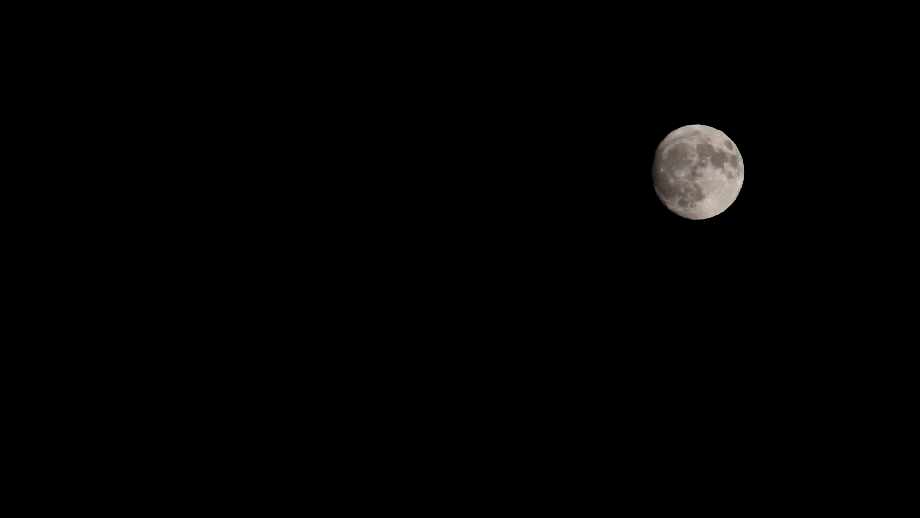